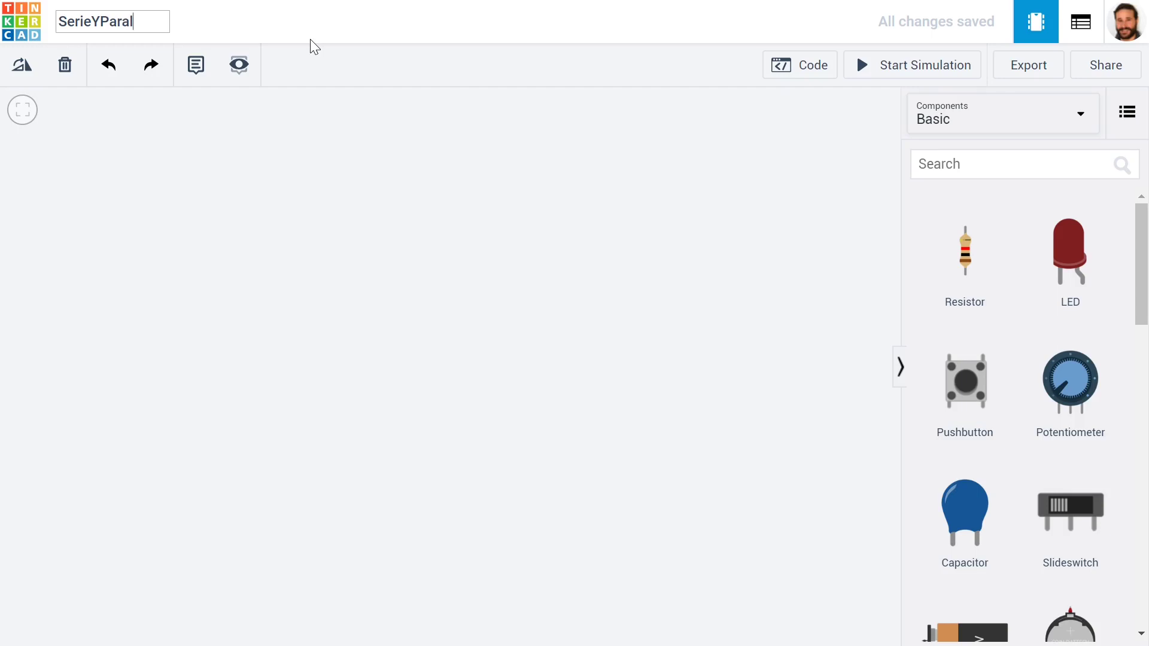
- Name the circuit SerieYParalelo and show all components in the component library
key("Return")
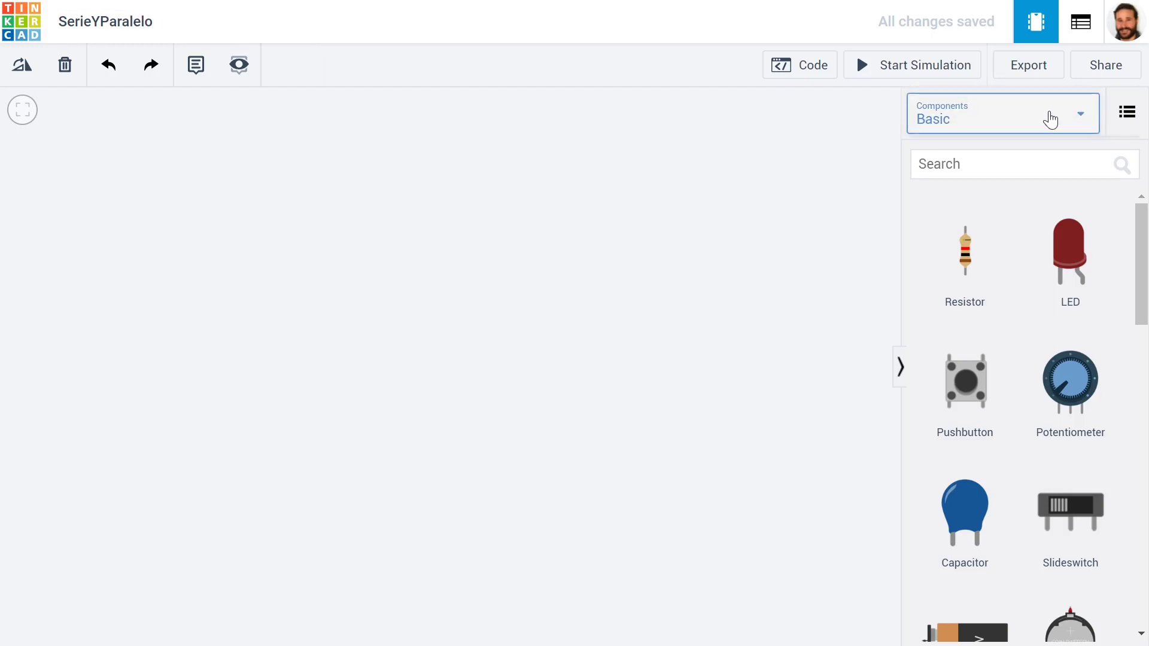
left_click(1050, 120)
left_click(998, 190)
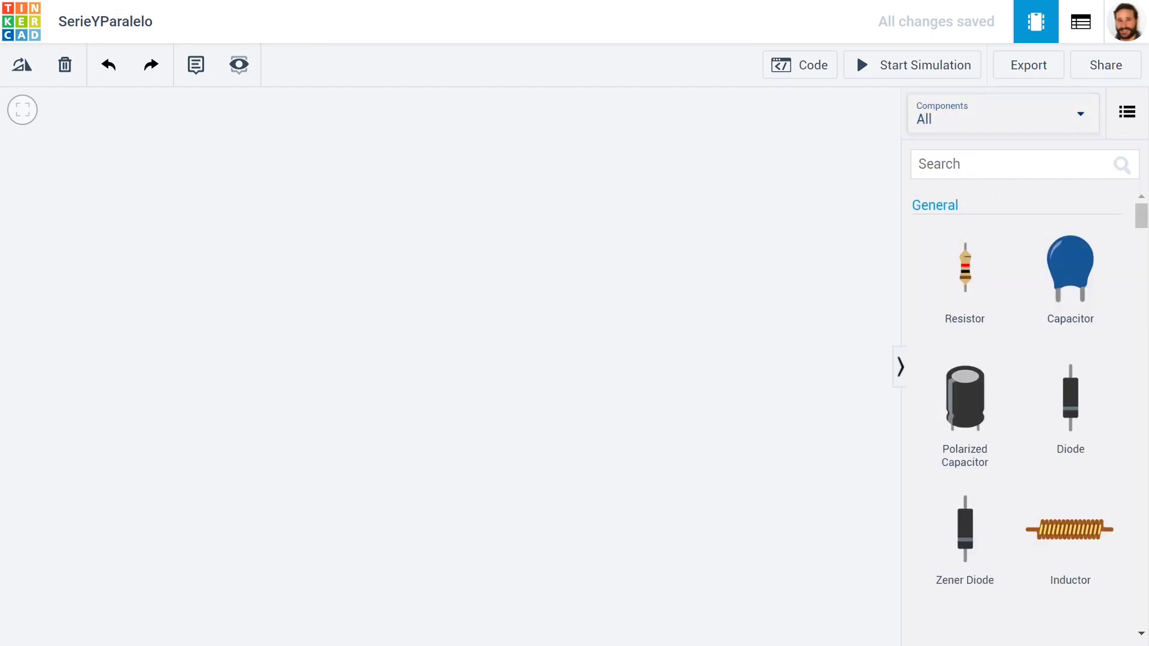
- Search the component library for "brea" and place a Breadboard Small in the middle of the workspace
left_click(920, 164)
type("brea")
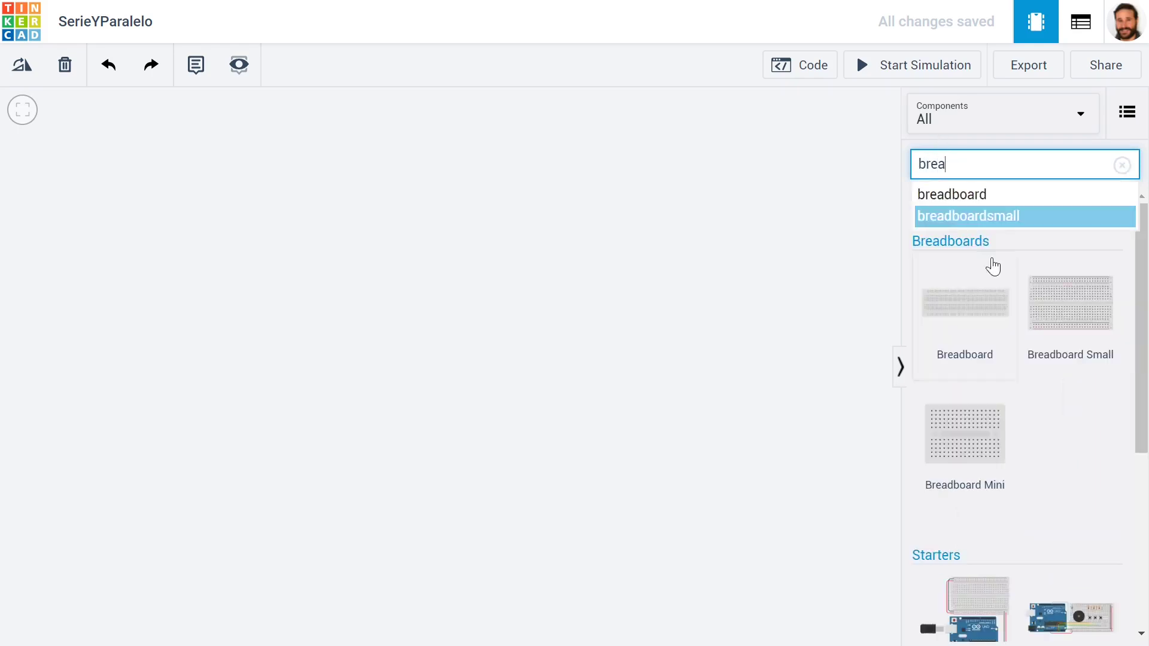
left_click_drag(1100, 329, 479, 342)
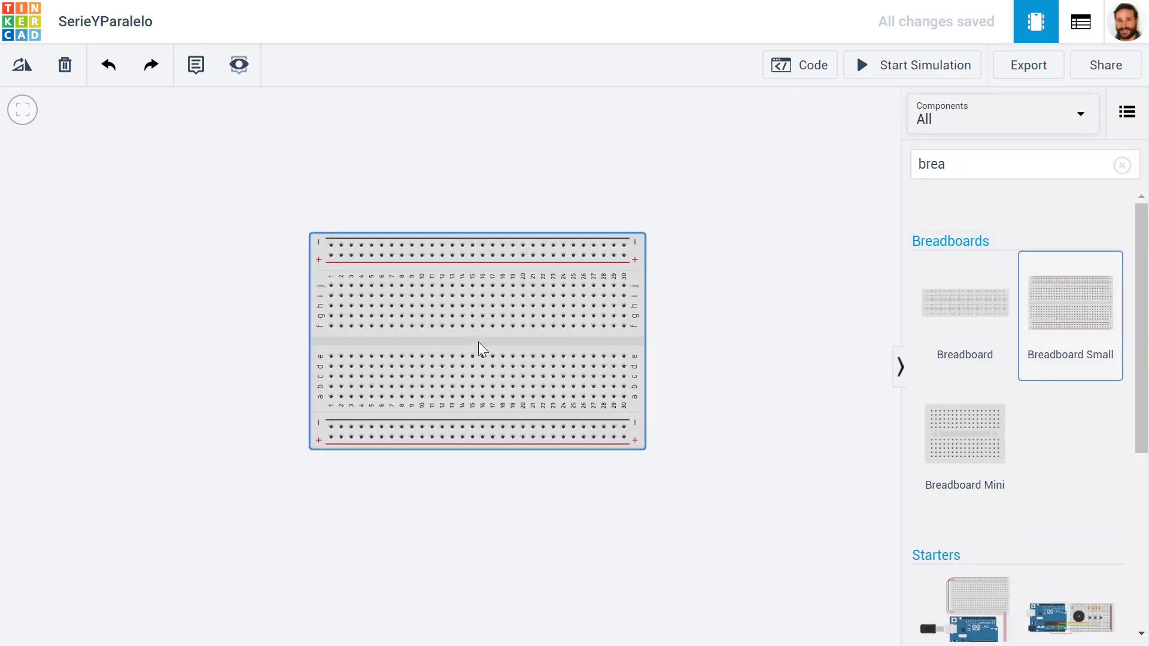
- Search the components for "res" and place three resistors on the empty area beside the breadboard
double_click(931, 164)
type("res")
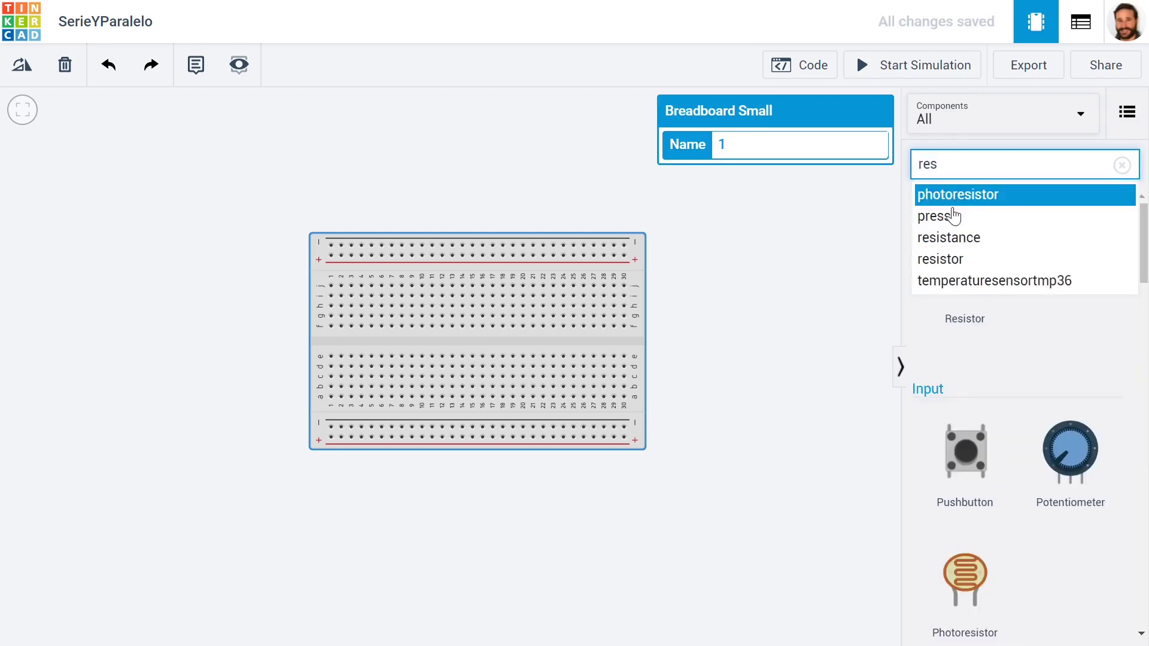
left_click(1065, 364)
left_click_drag(960, 284, 748, 283)
left_click_drag(963, 272, 729, 371)
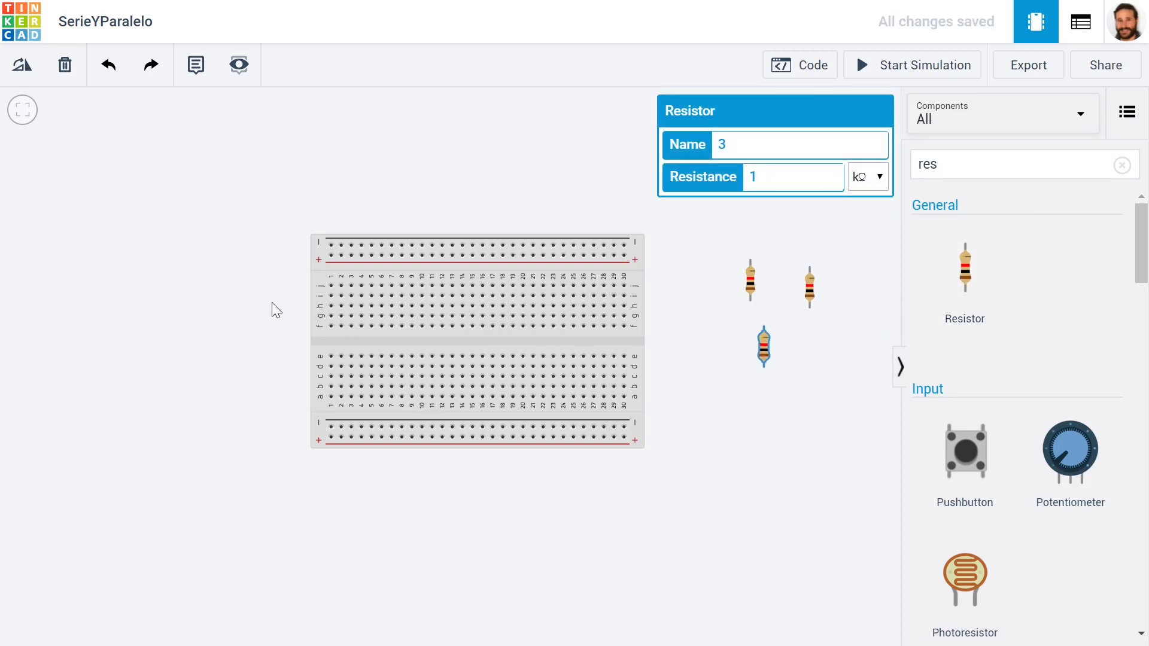
- Search the components for "power" and place a Power Supply above the breadboard's upper-left corner, clear of the board
left_click(1021, 175)
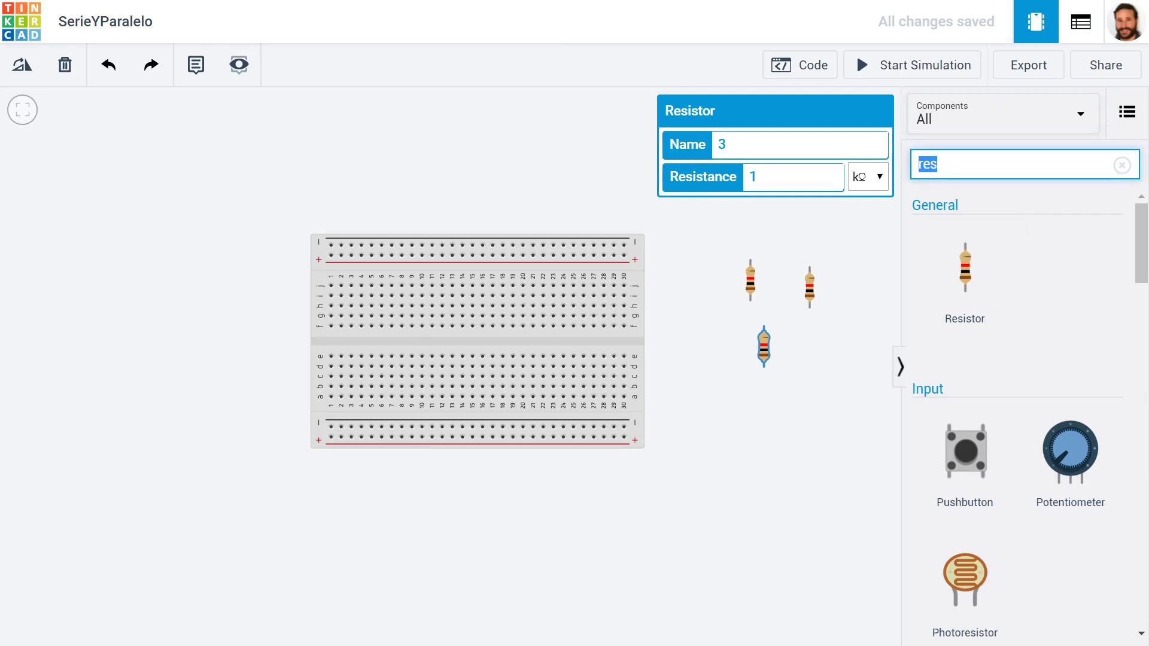
type("power")
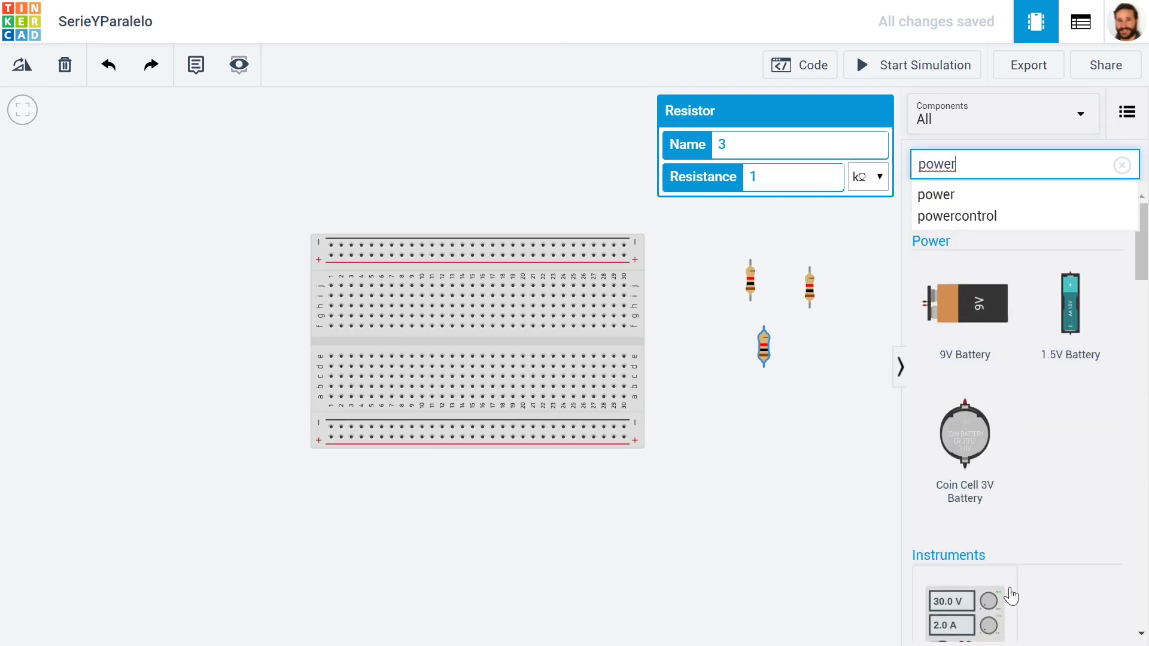
scroll(1008, 598, "down", 3)
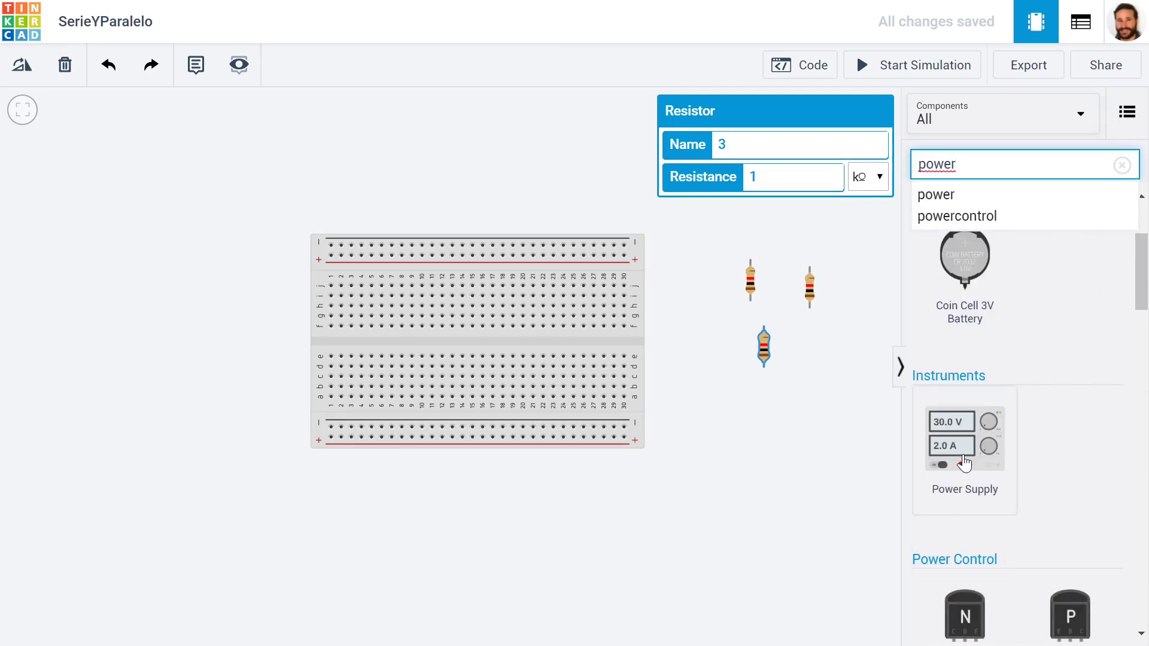
left_click_drag(965, 442, 332, 200)
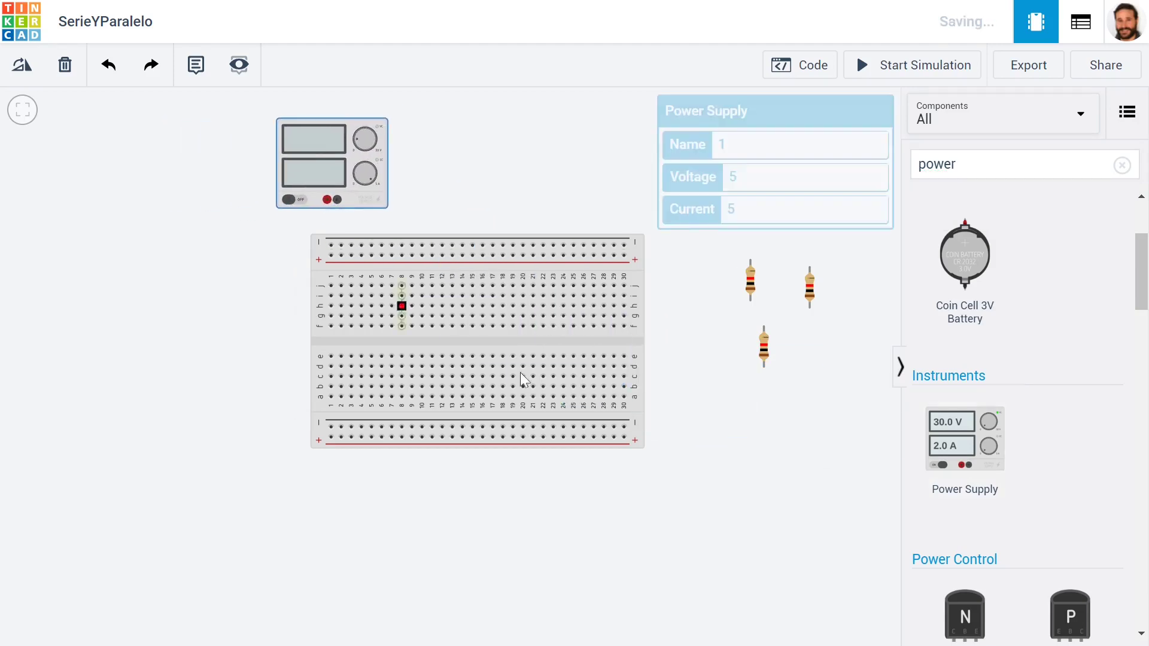
left_click(788, 428)
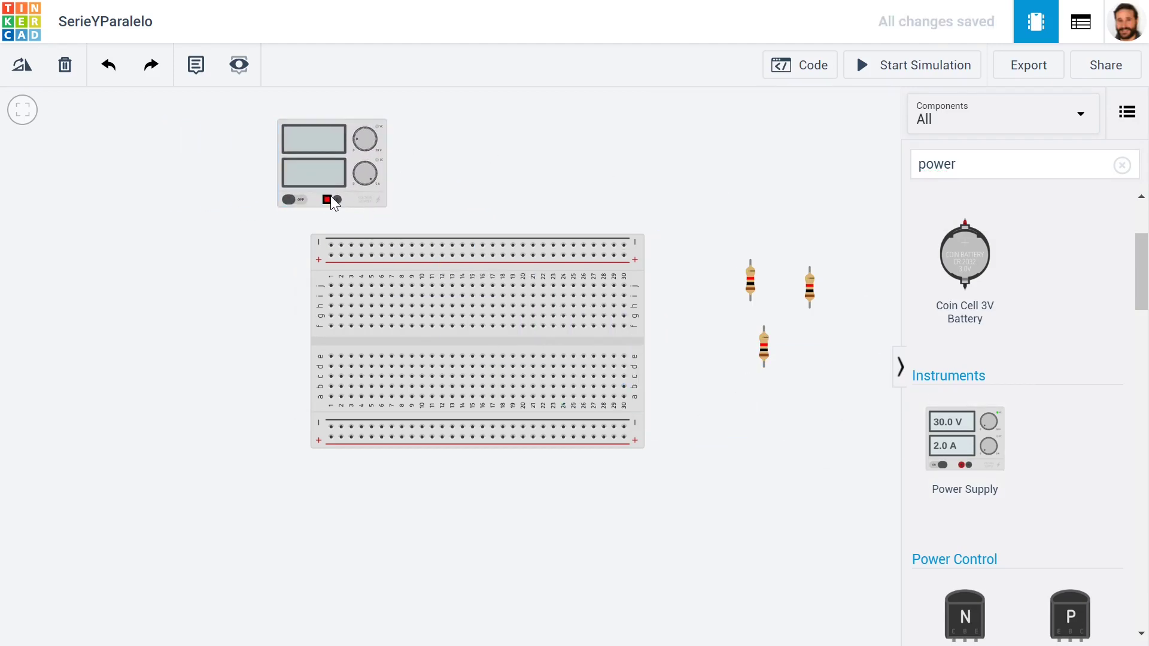
left_click(349, 172)
left_click_drag(349, 171, 308, 180)
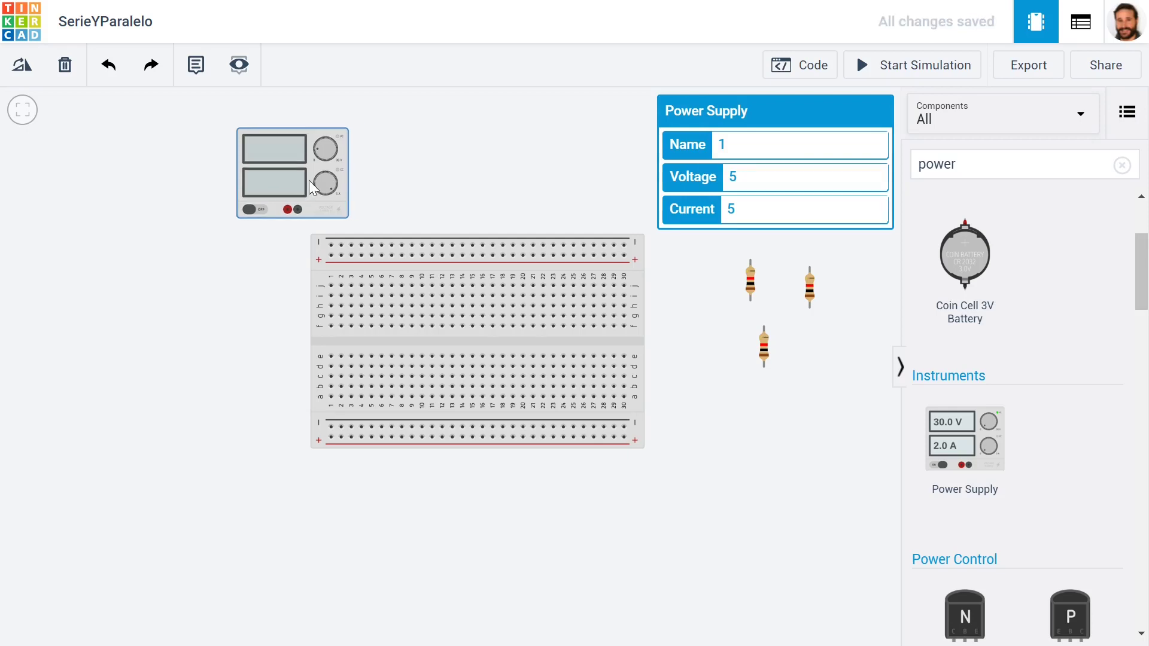
- Wire the power supply's positive and negative terminals to the first holes of the breadboard's upper positive and negative rails, each with one bend
left_click(287, 210)
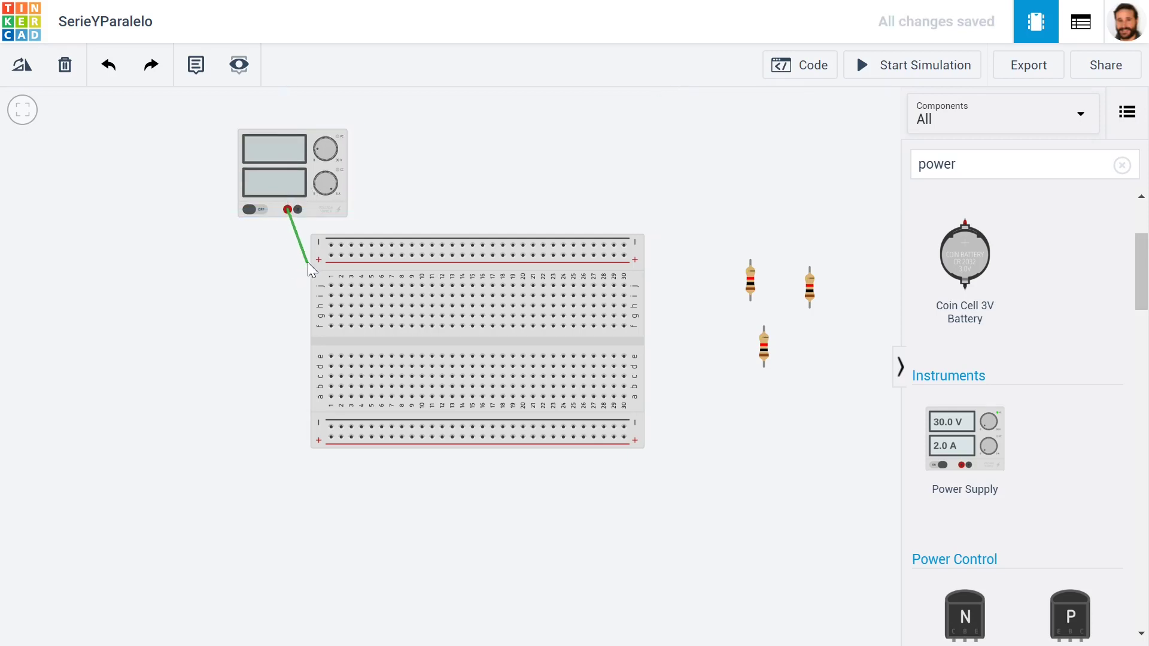
left_click(289, 252)
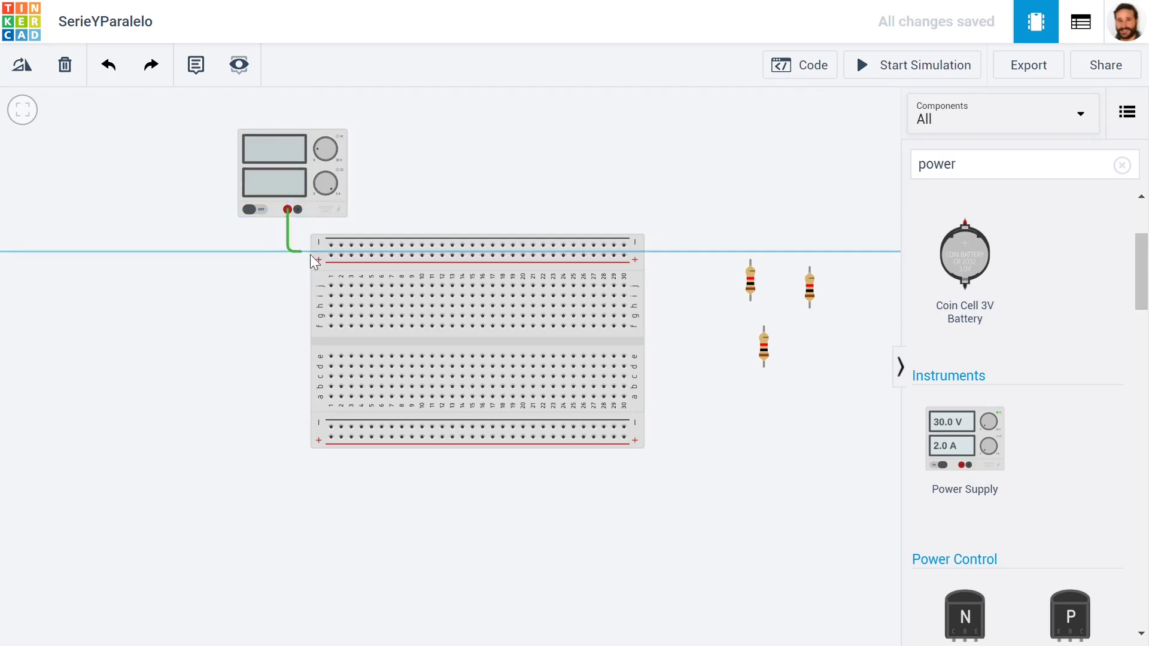
left_click(330, 255)
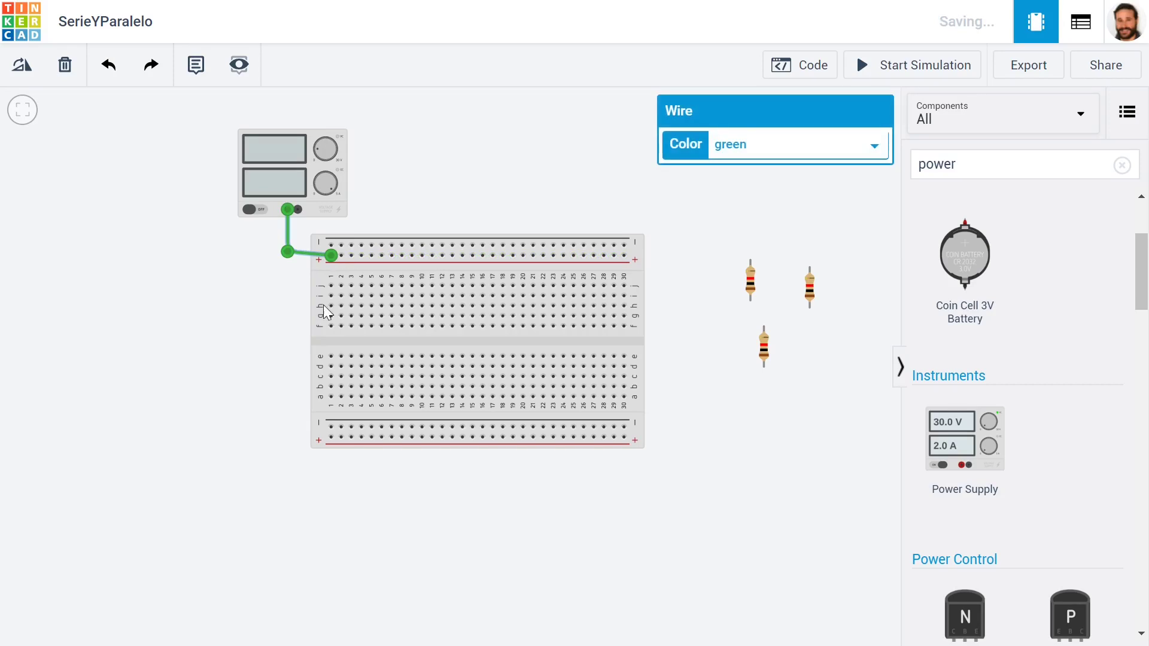
left_click(298, 210)
left_click(302, 238)
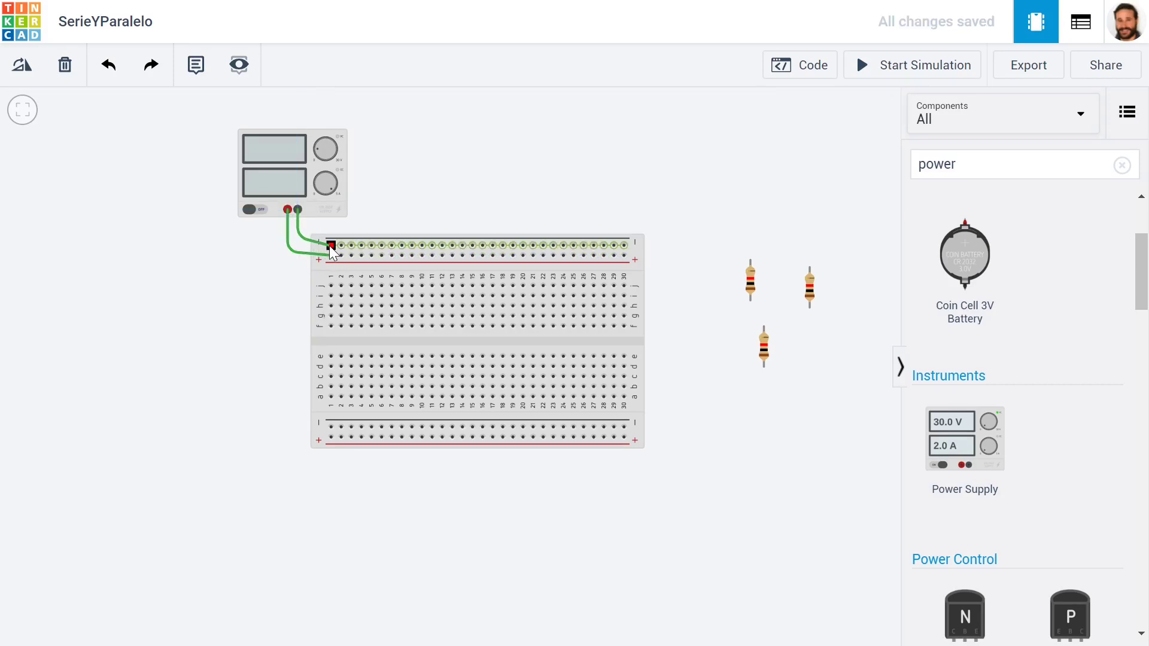
left_click(330, 245)
- Color the power supply's negative wire black and its positive wire red
left_click(826, 145)
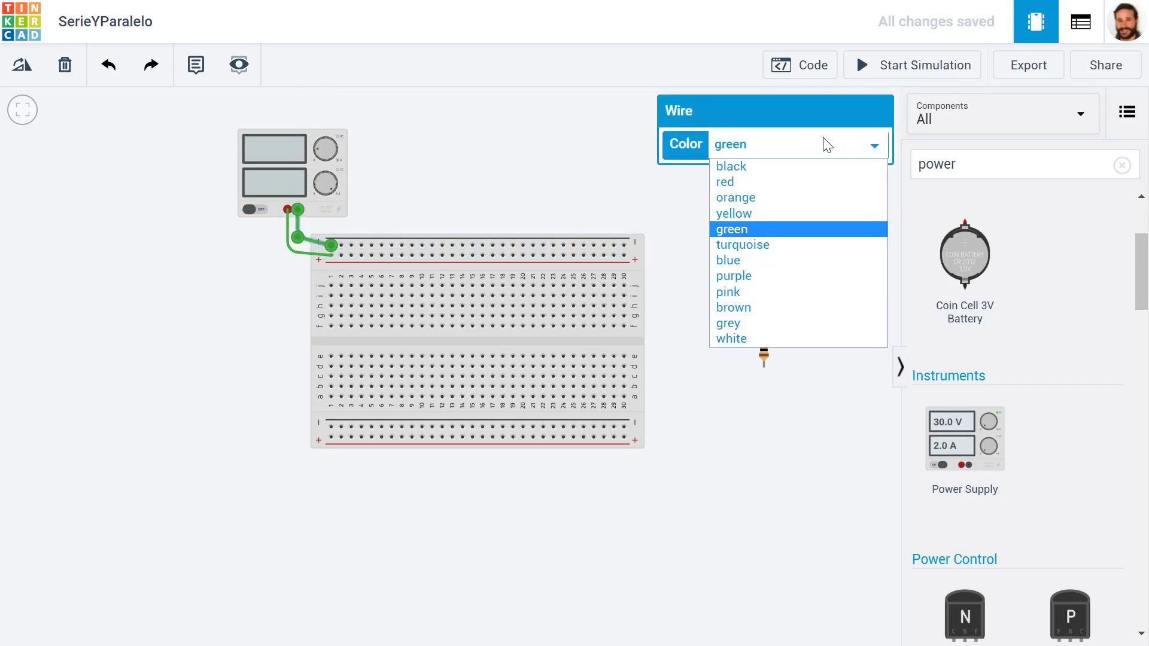
left_click(750, 166)
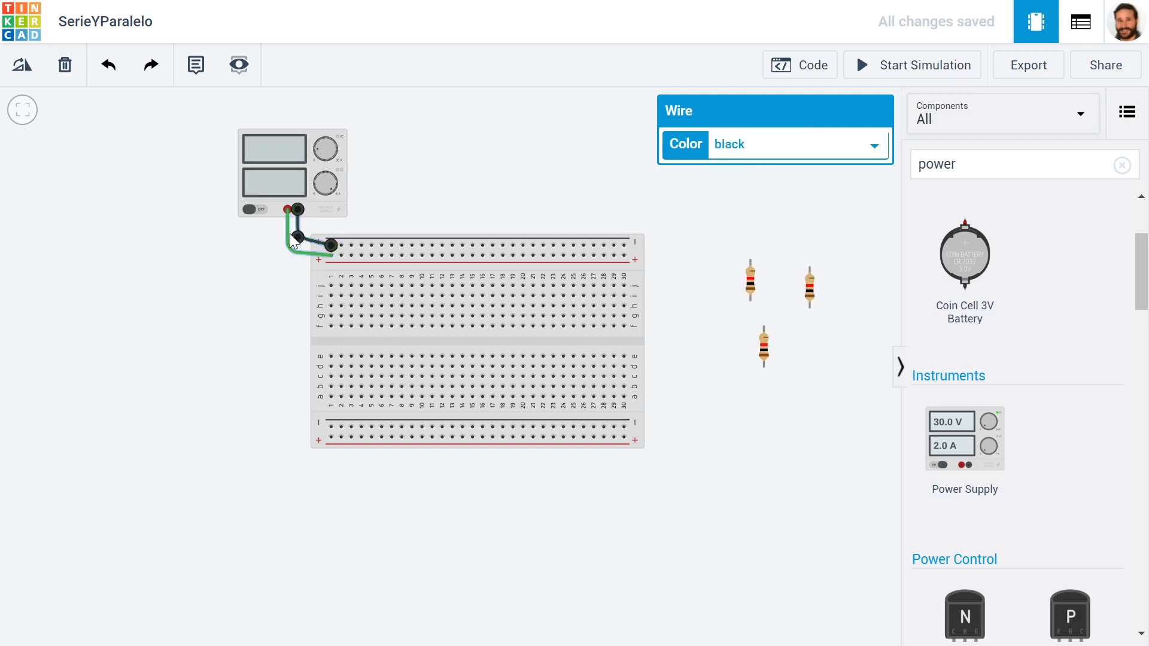
left_click(297, 254)
left_click(809, 151)
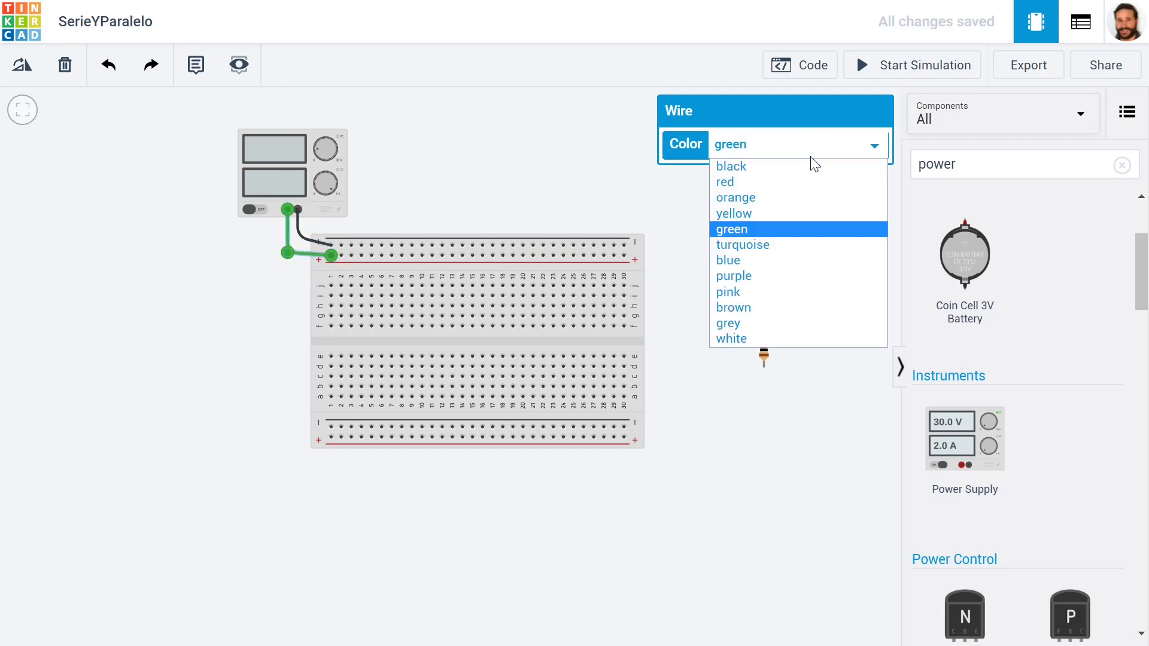
left_click(763, 179)
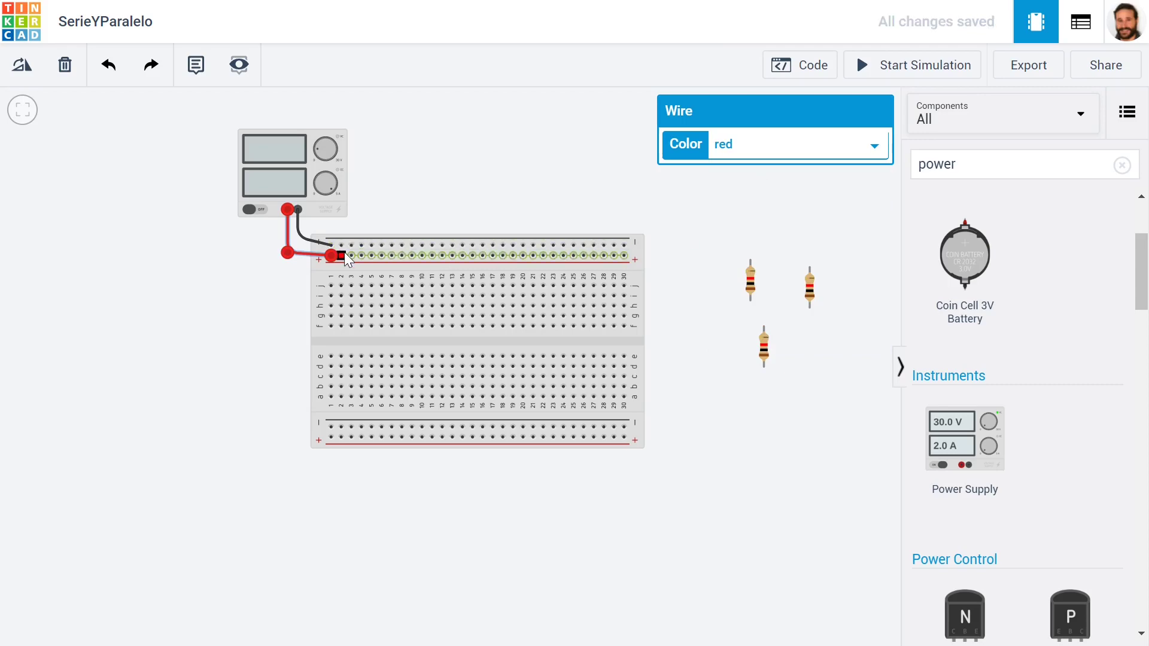
- Examine the breadboard's power rails and numbered columns up close
scroll(345, 257, "up", 5)
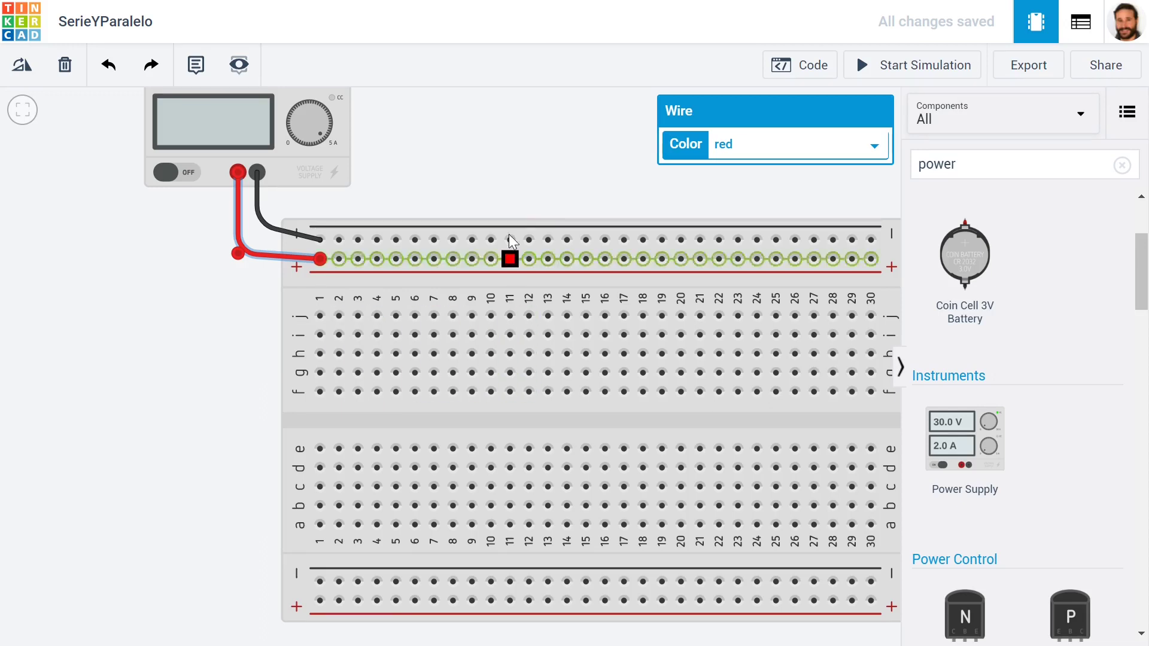
scroll(507, 207, "up", 2)
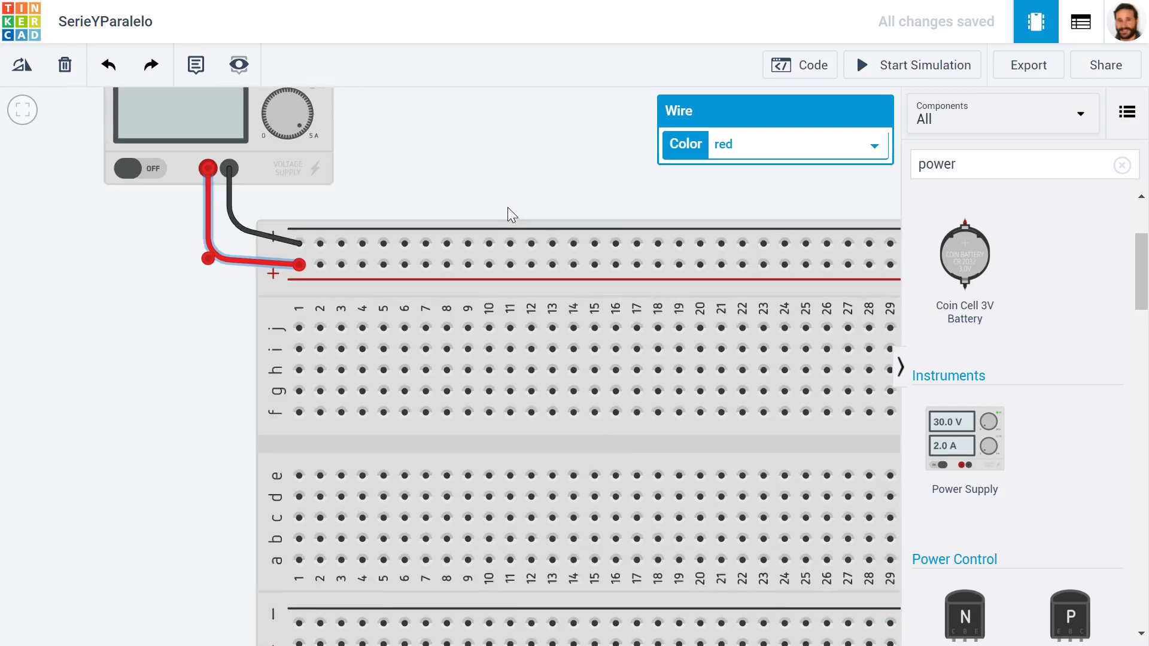
scroll(507, 207, "down", 2)
scroll(507, 209, "up", 1)
scroll(508, 209, "up", 1)
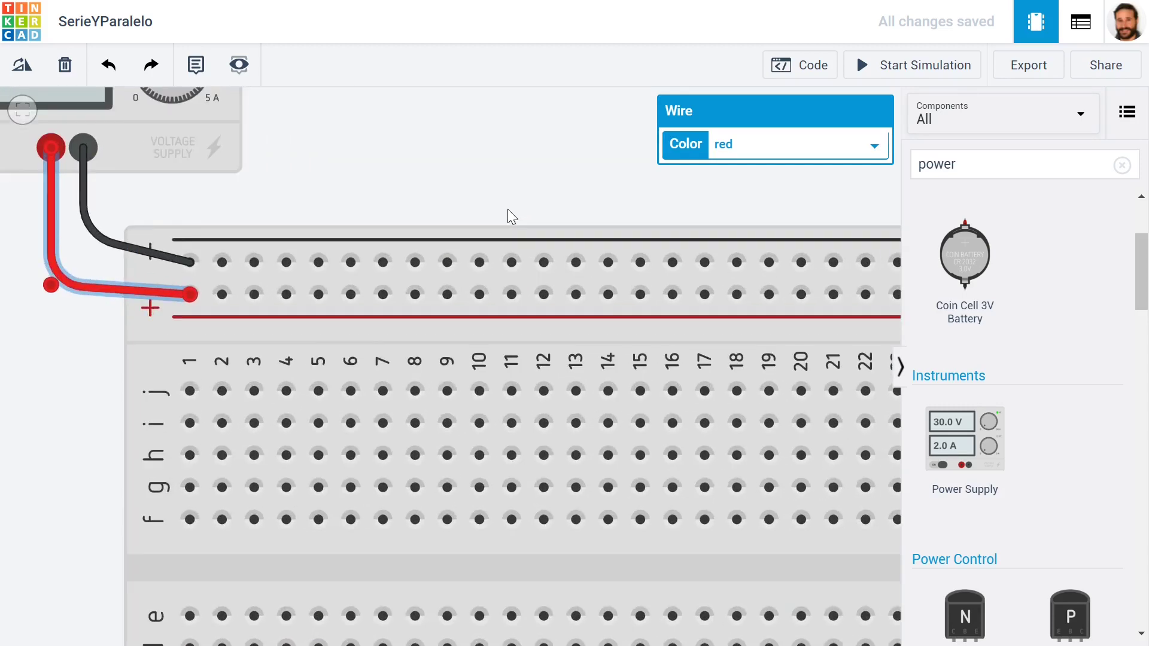
scroll(507, 210, "down", 2)
left_click_drag(525, 189, 363, 152)
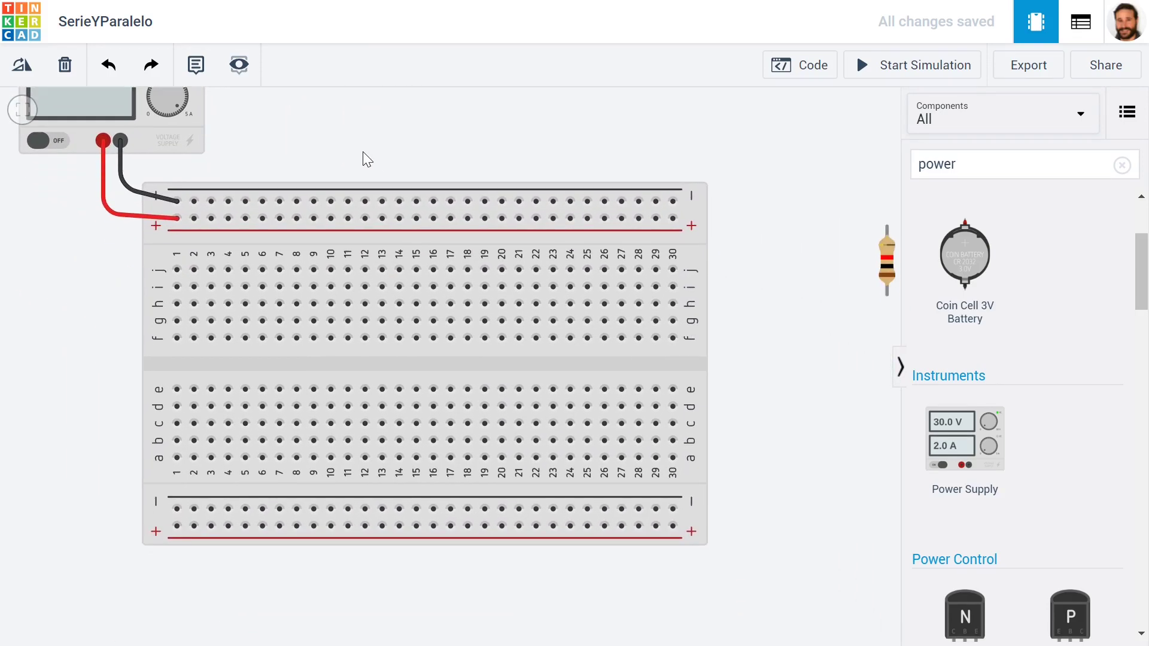
scroll(363, 152, "down", 1)
left_click_drag(501, 151, 511, 194)
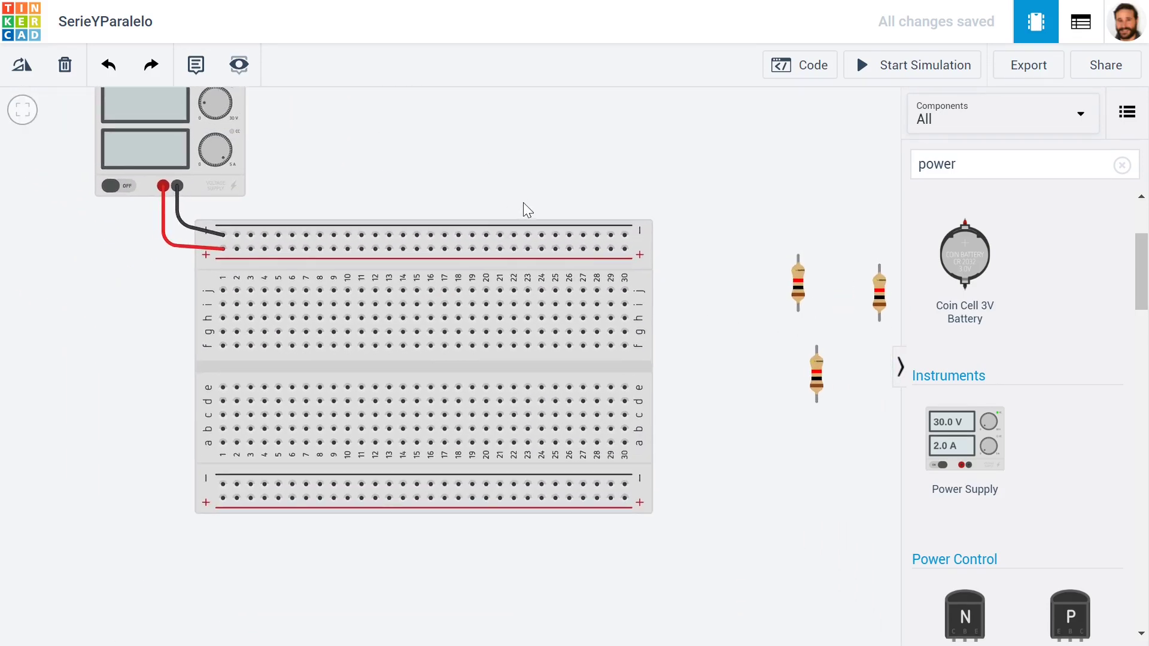
- Rotate resistor 1 to horizontal and place it in row j of the breadboard, from column 10 to column 14
left_click(799, 288)
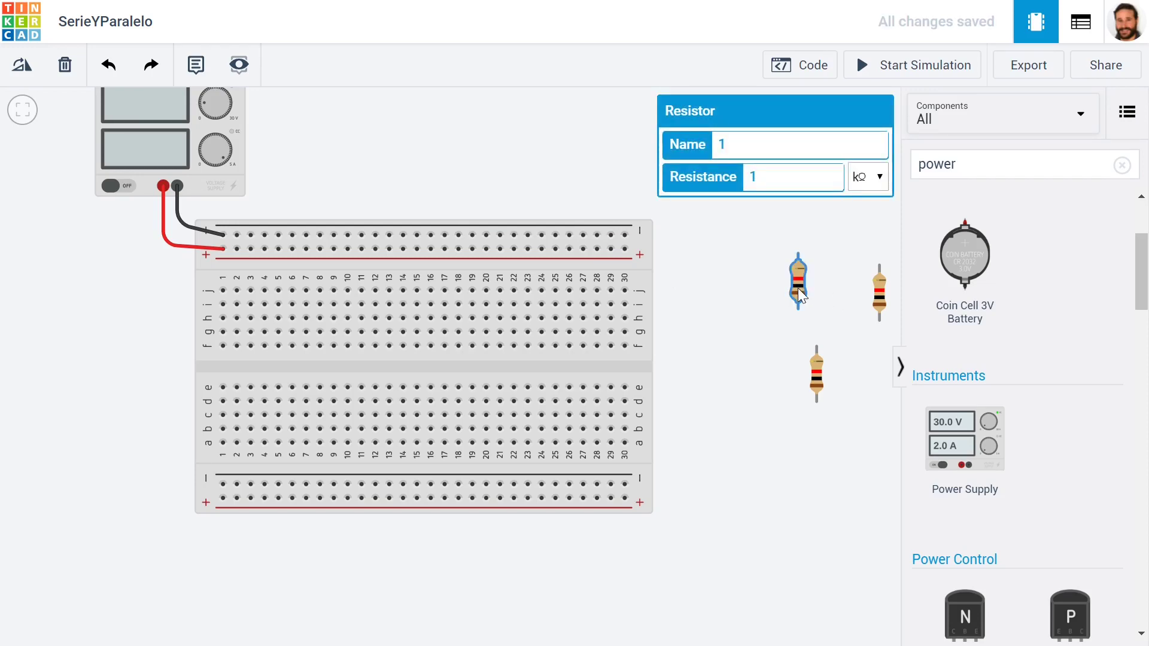
key("r")
key("r")
key("r")
left_click_drag(807, 282, 385, 291)
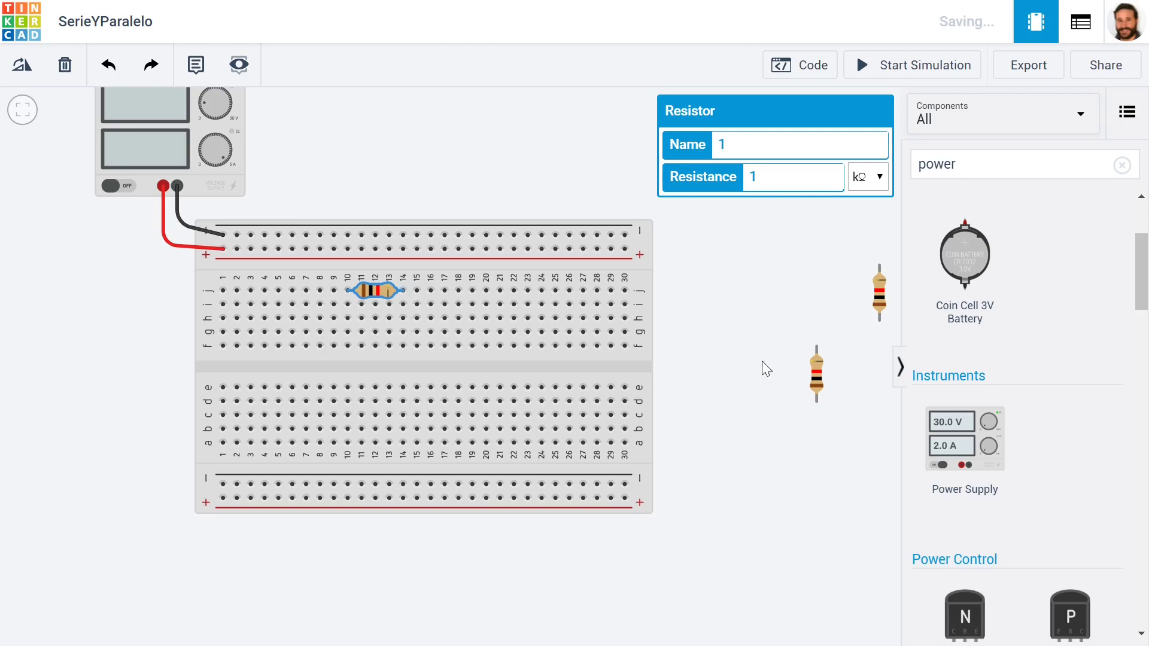
- Place resistor 3 vertically across the breadboard's central gap in column 14, from row f to row d
left_click(813, 383)
left_click_drag(812, 383, 395, 383)
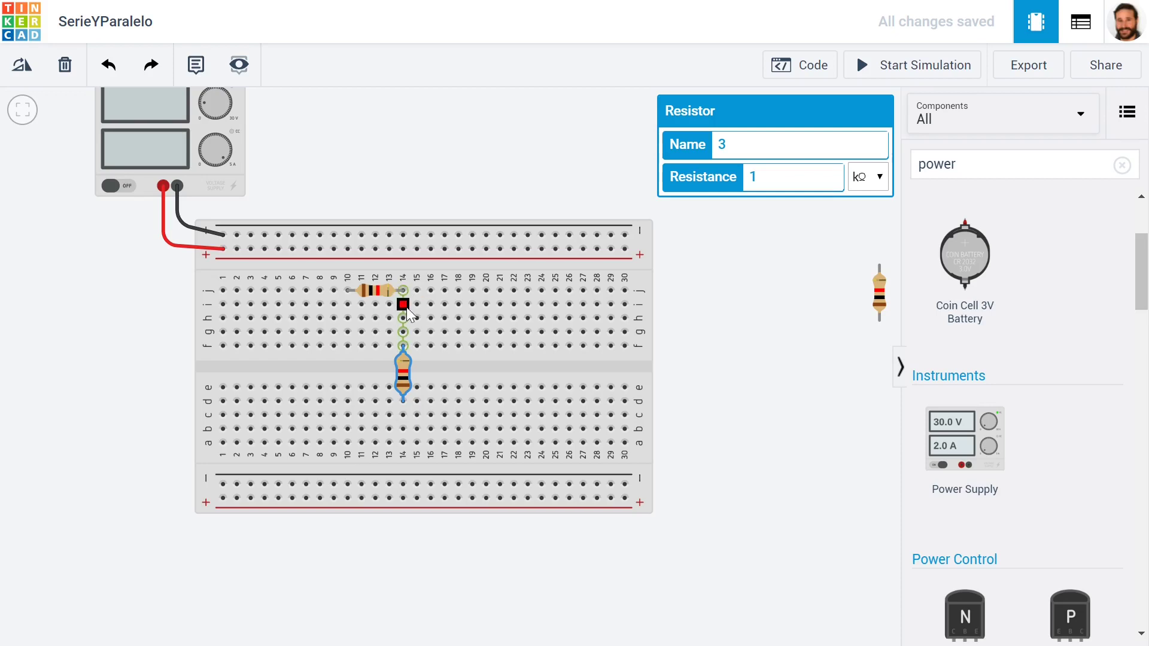
left_click_drag(400, 385, 401, 333)
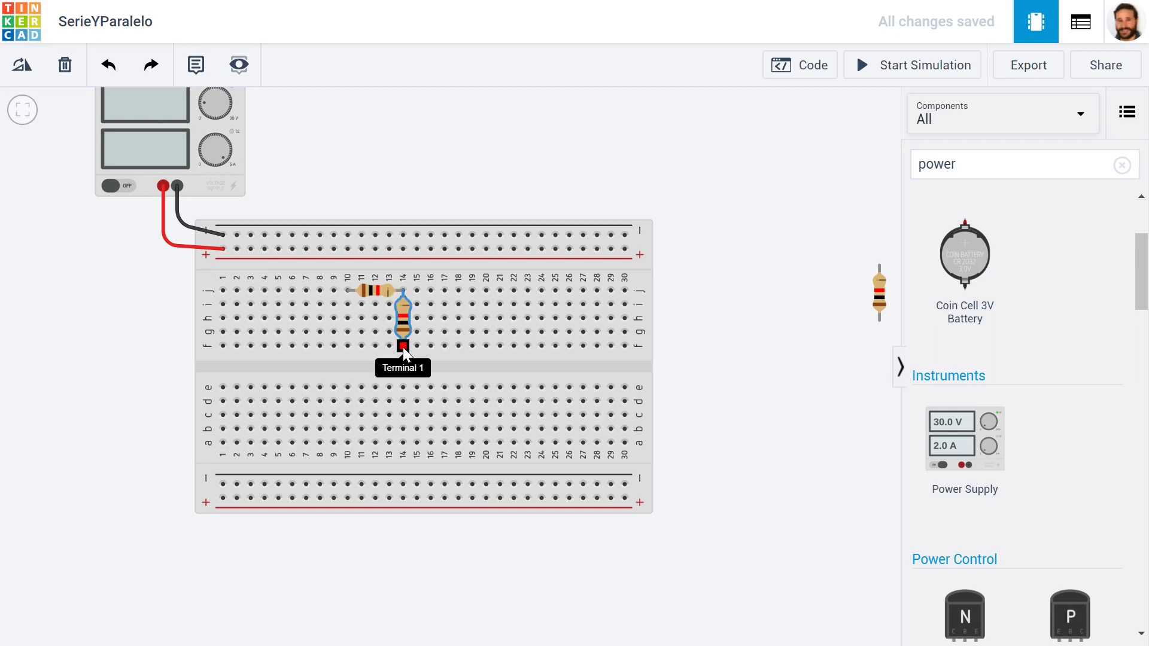
left_click_drag(404, 322, 401, 368)
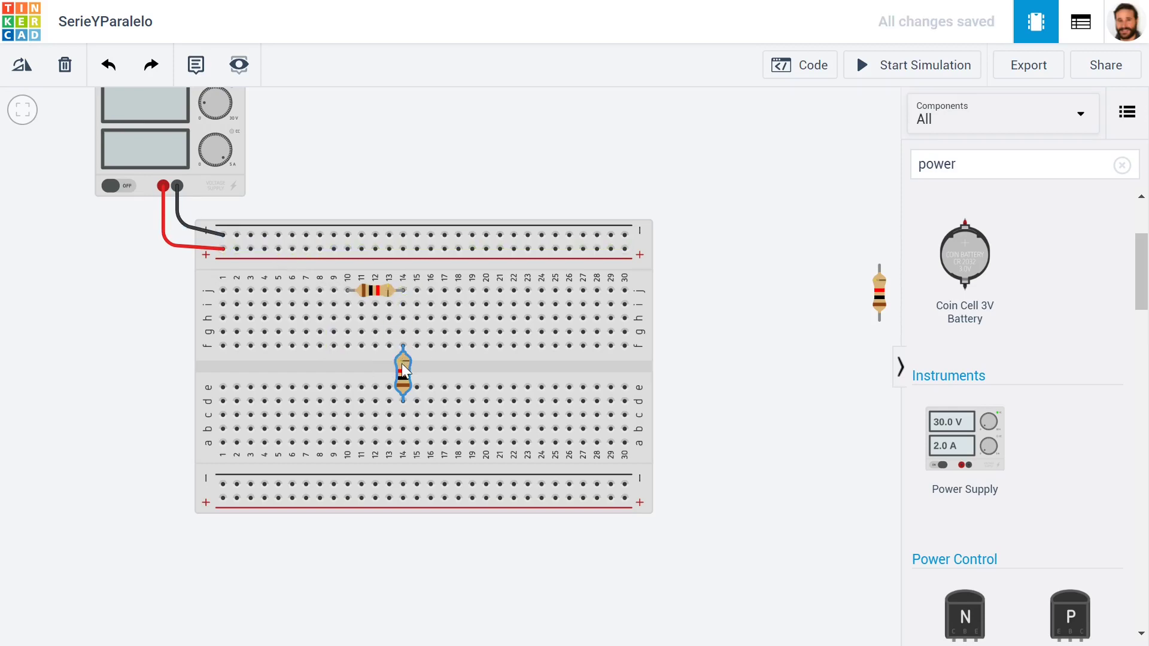
- Rotate resistor 2 to horizontal and place it in row b of the breadboard, from column 10 to column 14
left_click(877, 307)
key("r")
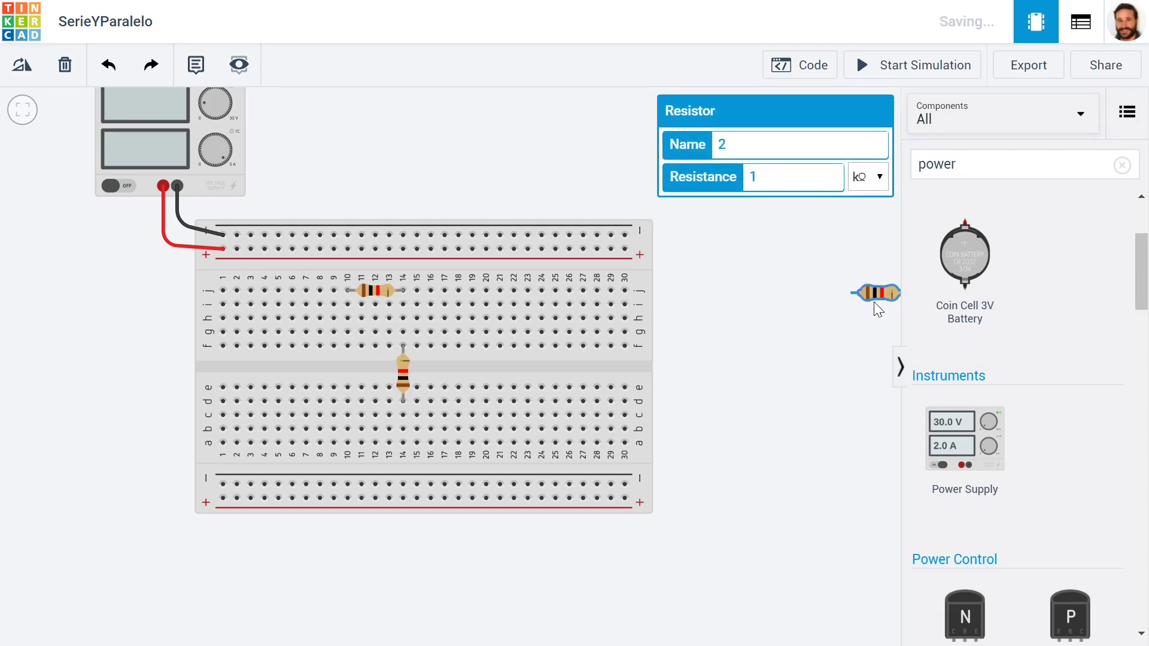
left_click_drag(875, 308, 381, 433)
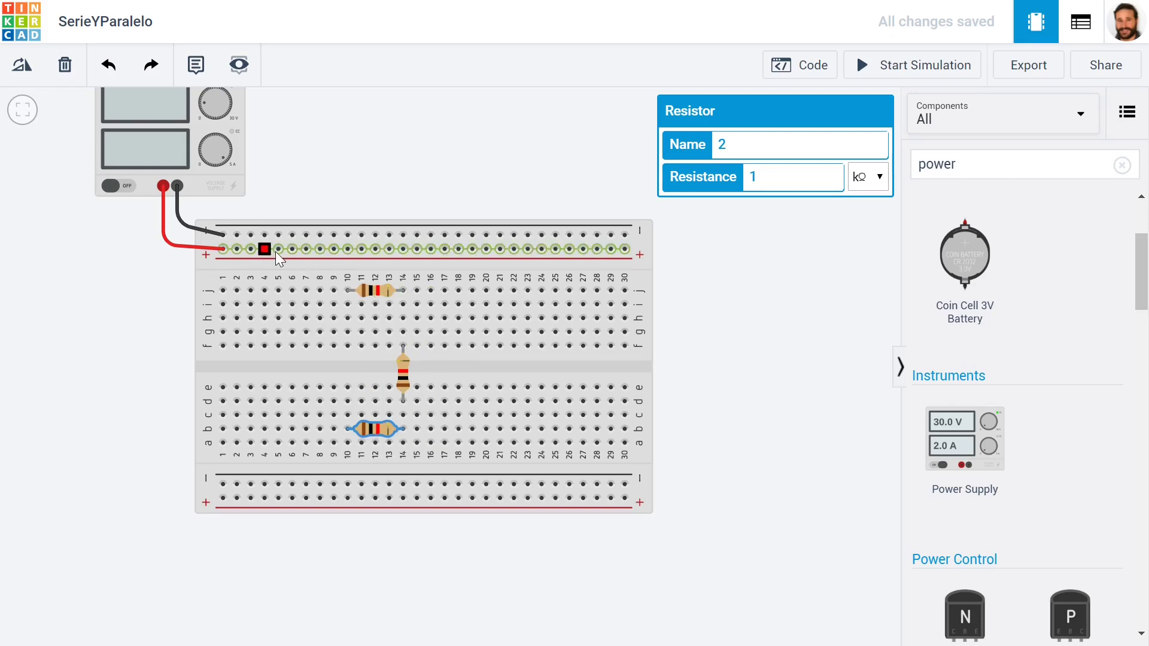
- Wire the upper positive rail at column 9 to hole h10, and the upper negative rail at column 7 to hole d10
left_click(333, 250)
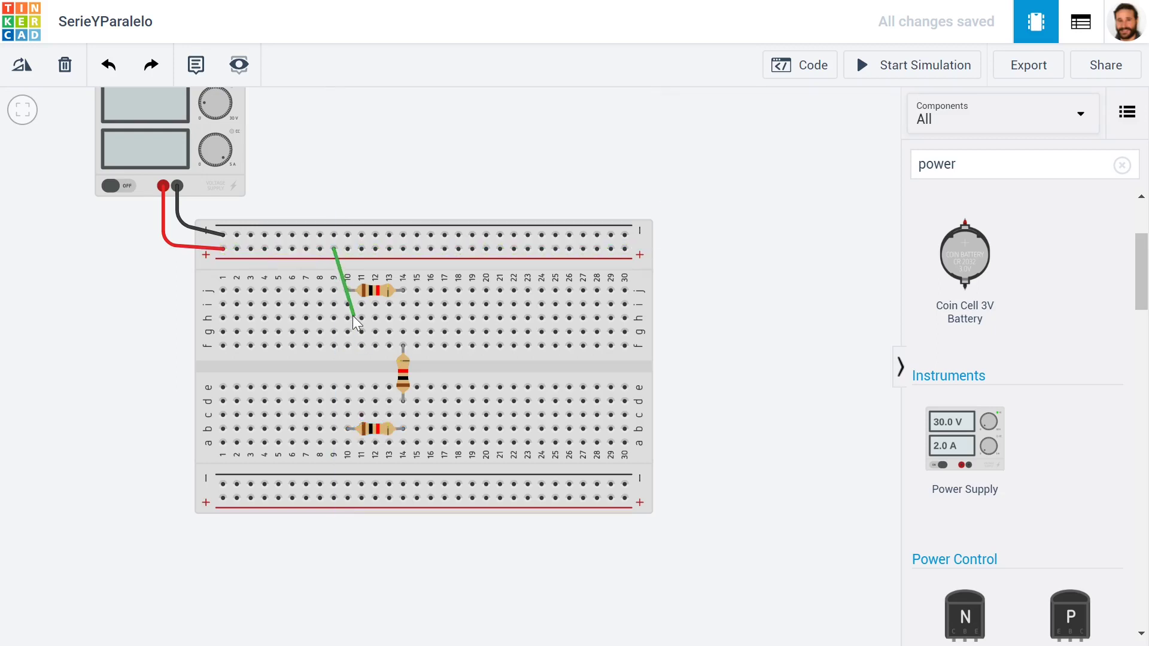
left_click(348, 318)
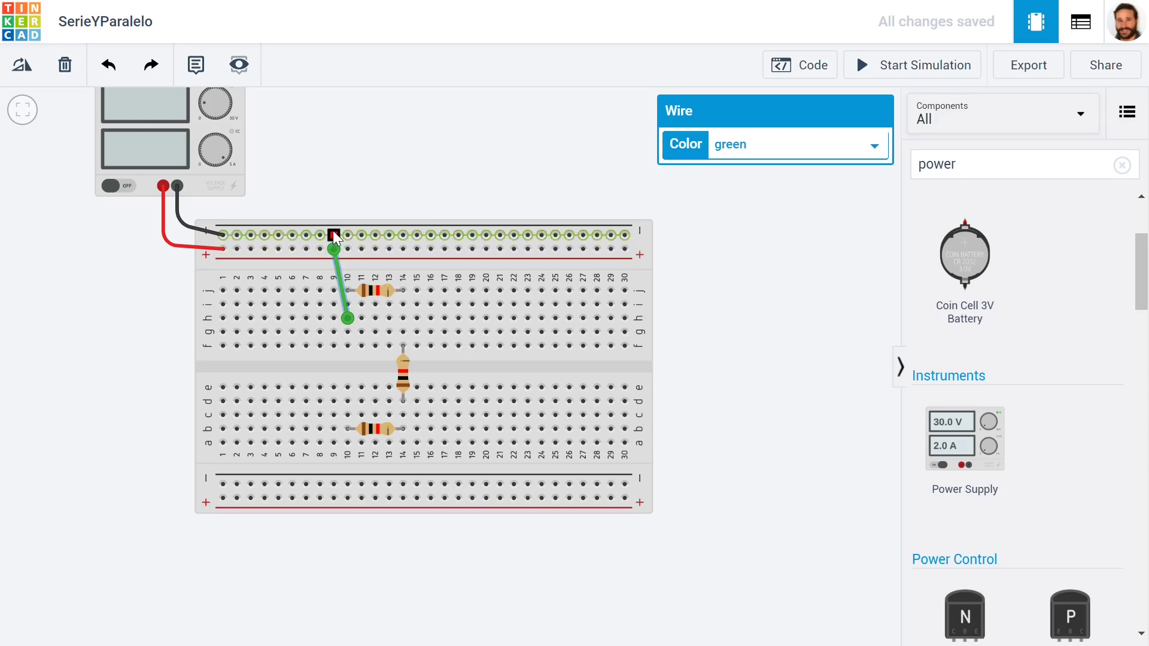
left_click(306, 236)
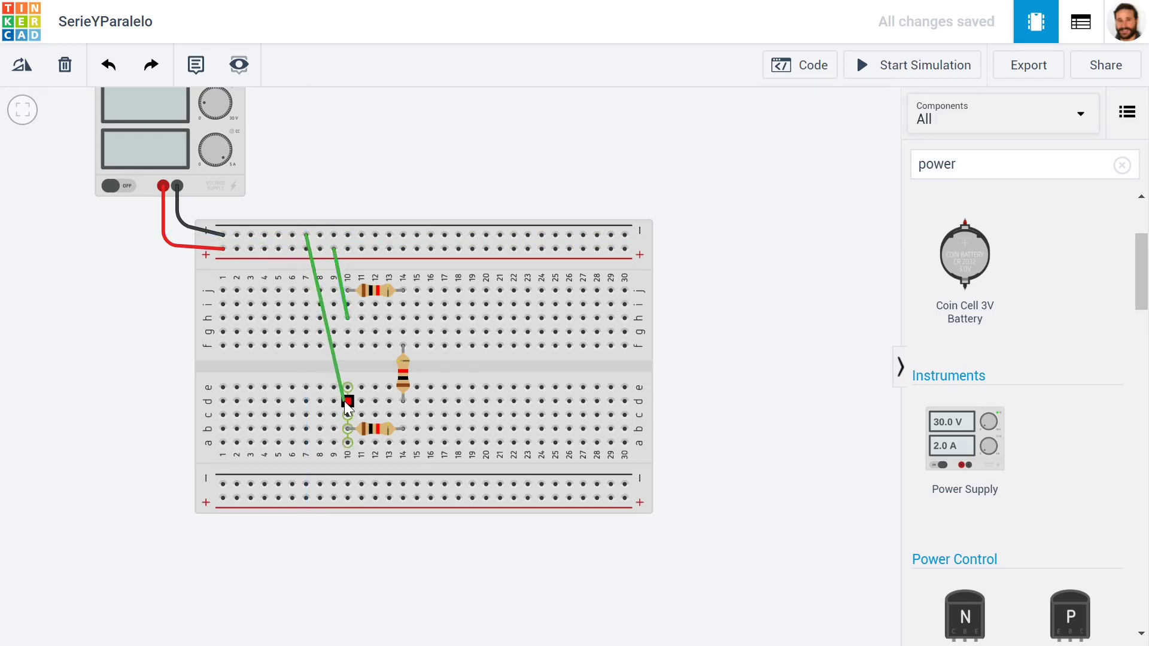
left_click(347, 401)
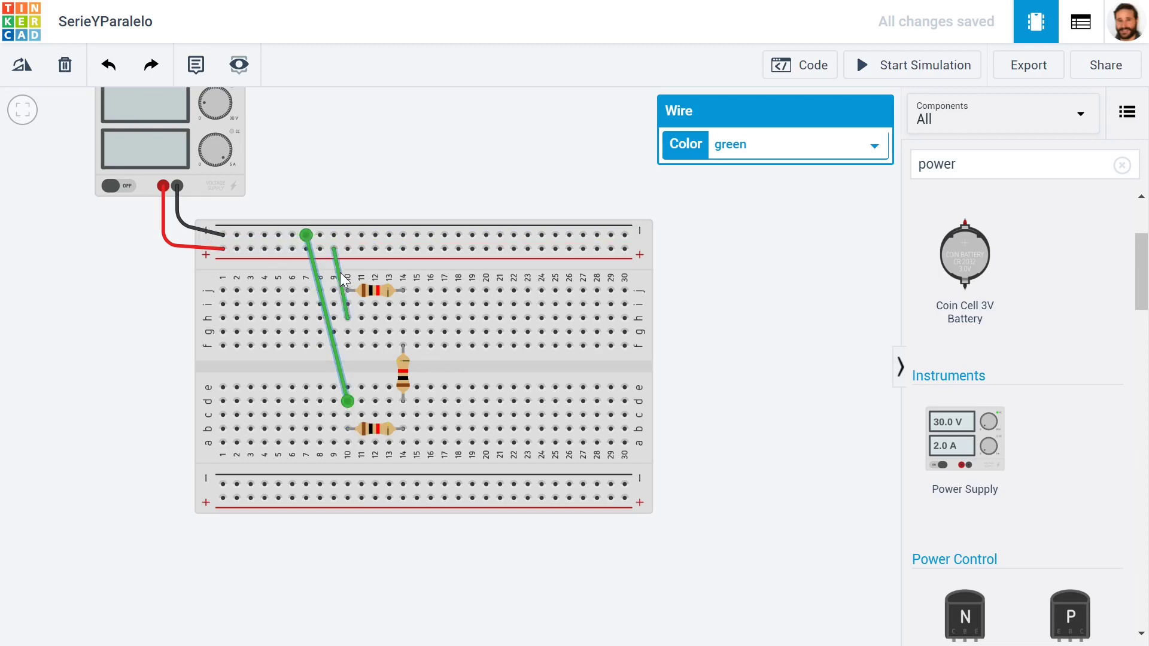
- Color the wire from the positive rail red and the wire from the negative rail black
left_click(347, 317)
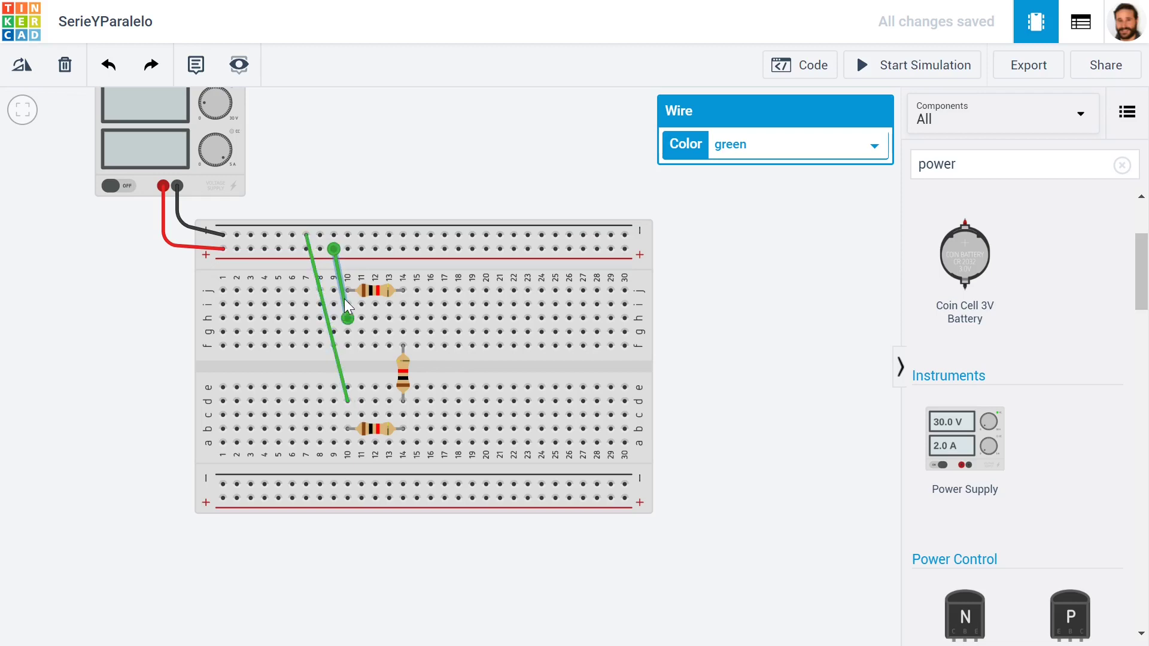
left_click(874, 146)
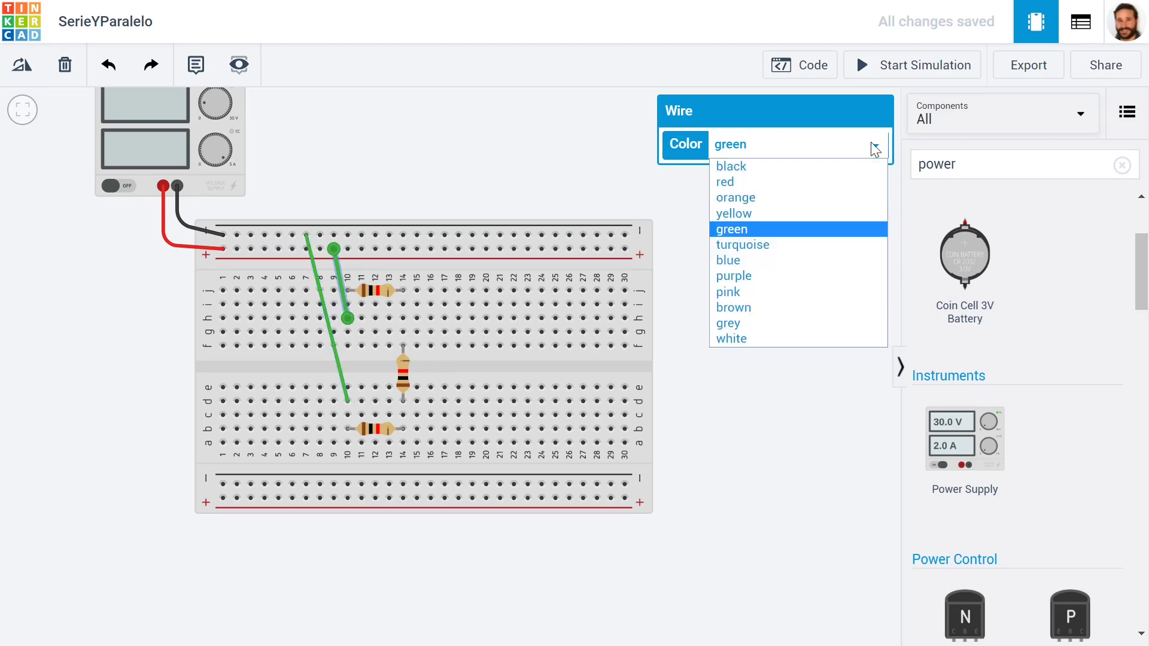
left_click(755, 181)
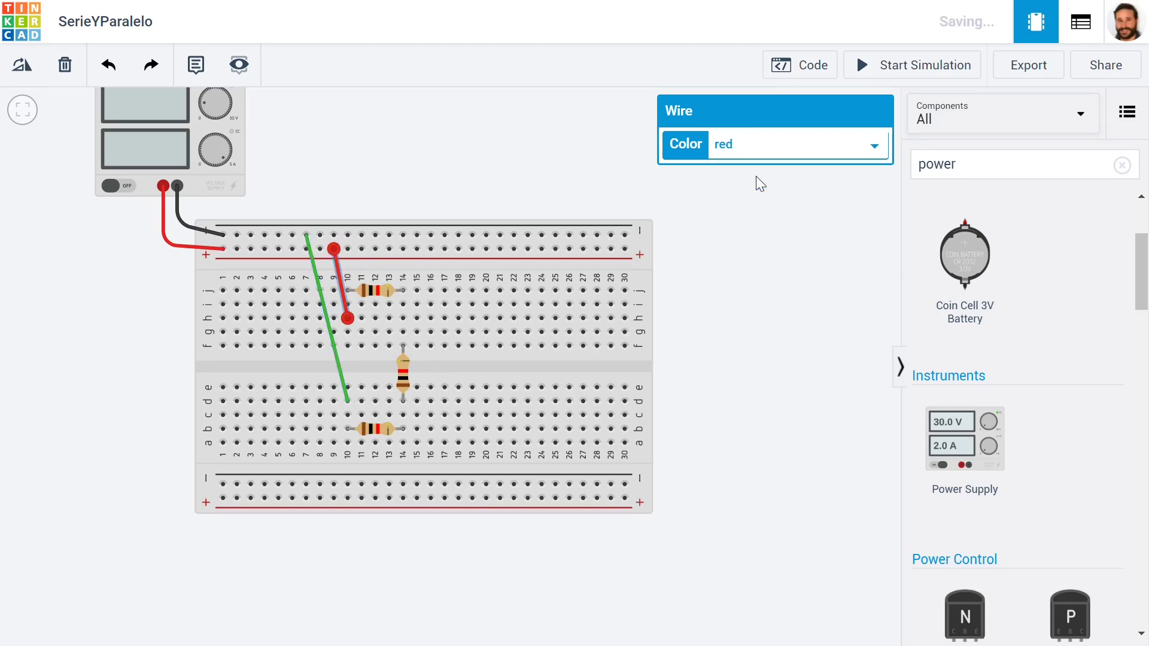
left_click(327, 324)
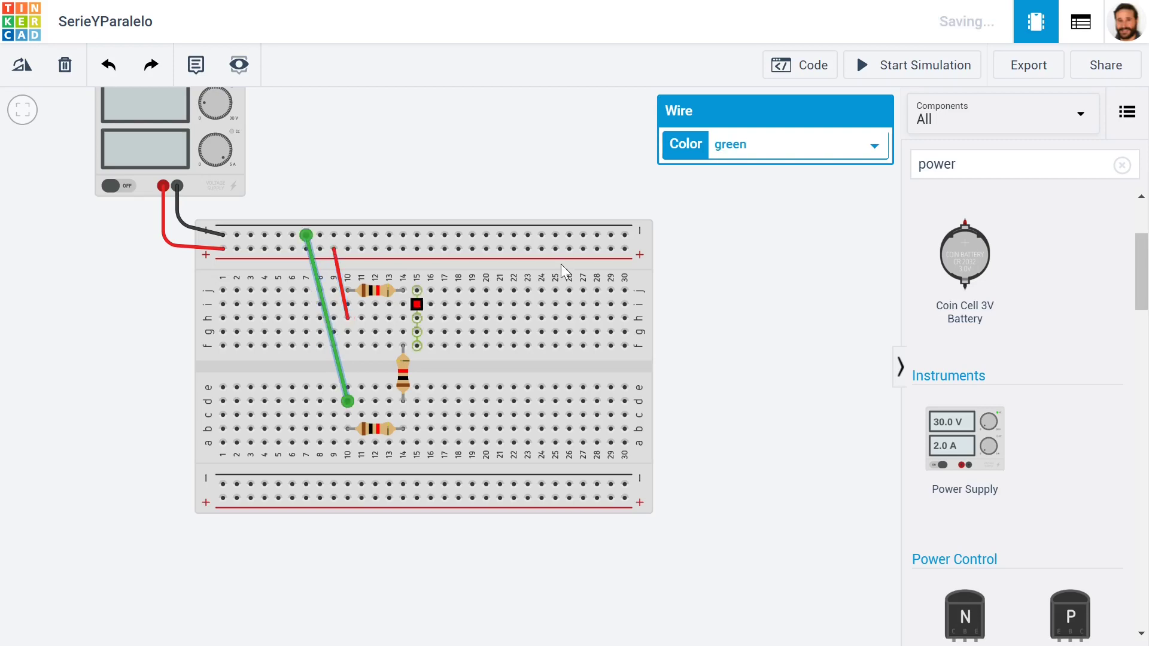
left_click(838, 144)
left_click(781, 166)
left_click(342, 169)
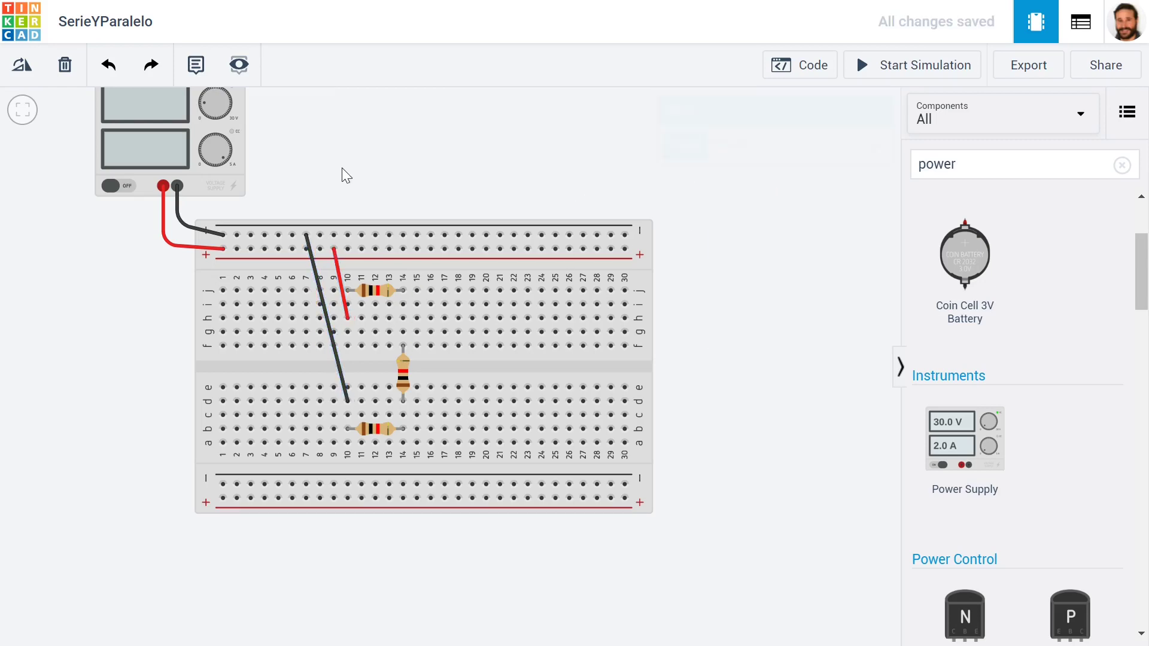
- Inspect the three breadboard resistors one by one, following the series path from the positive wire to the negative wire
left_click_drag(588, 179, 645, 211)
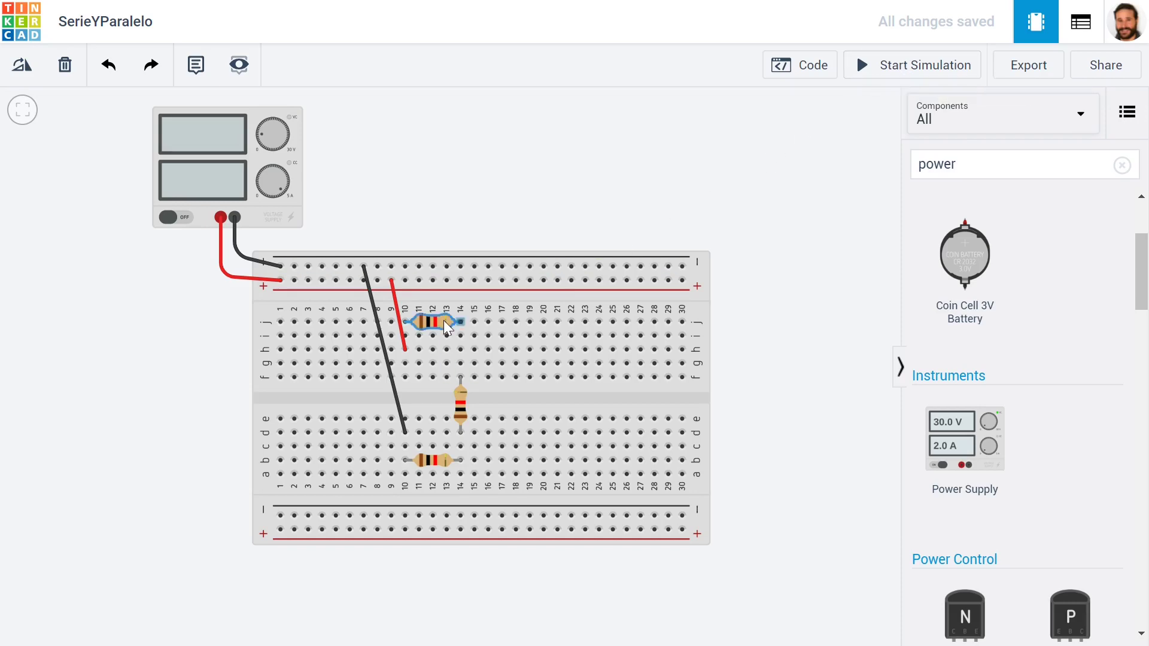
left_click(459, 397)
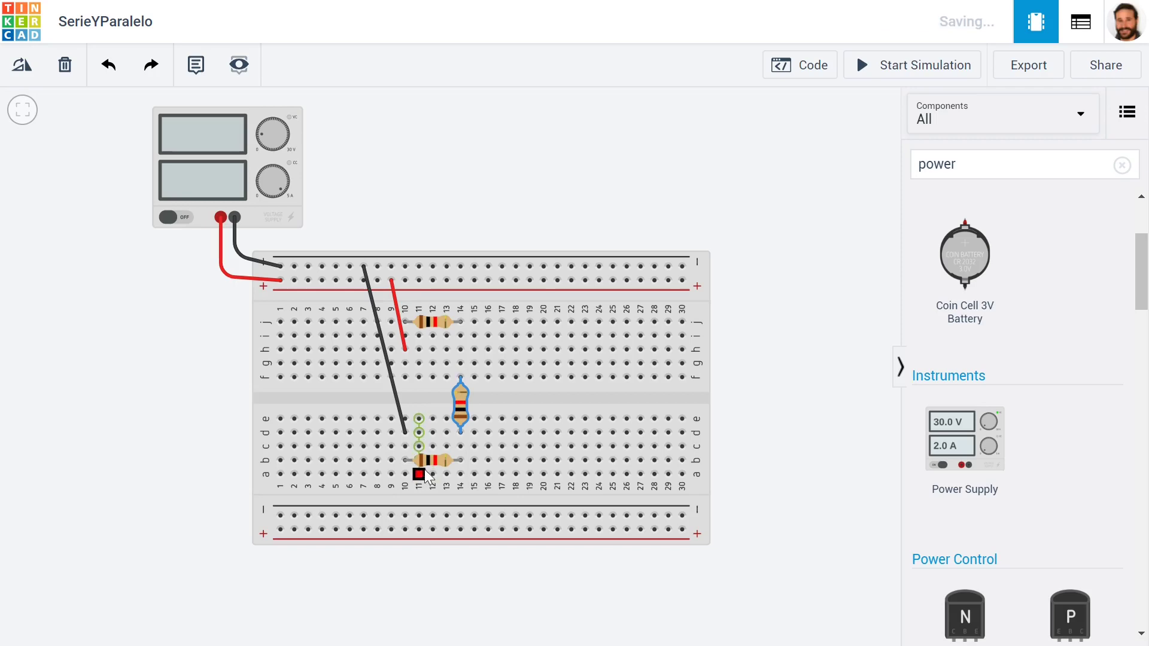
left_click(440, 461)
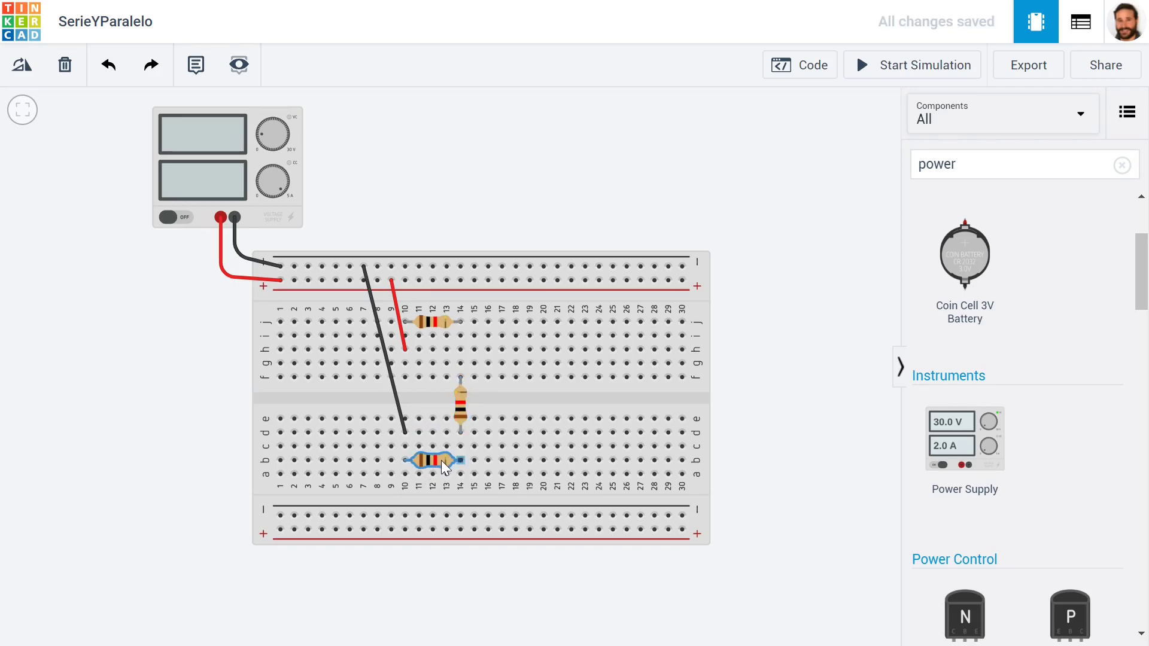
left_click(778, 158)
left_click(446, 324)
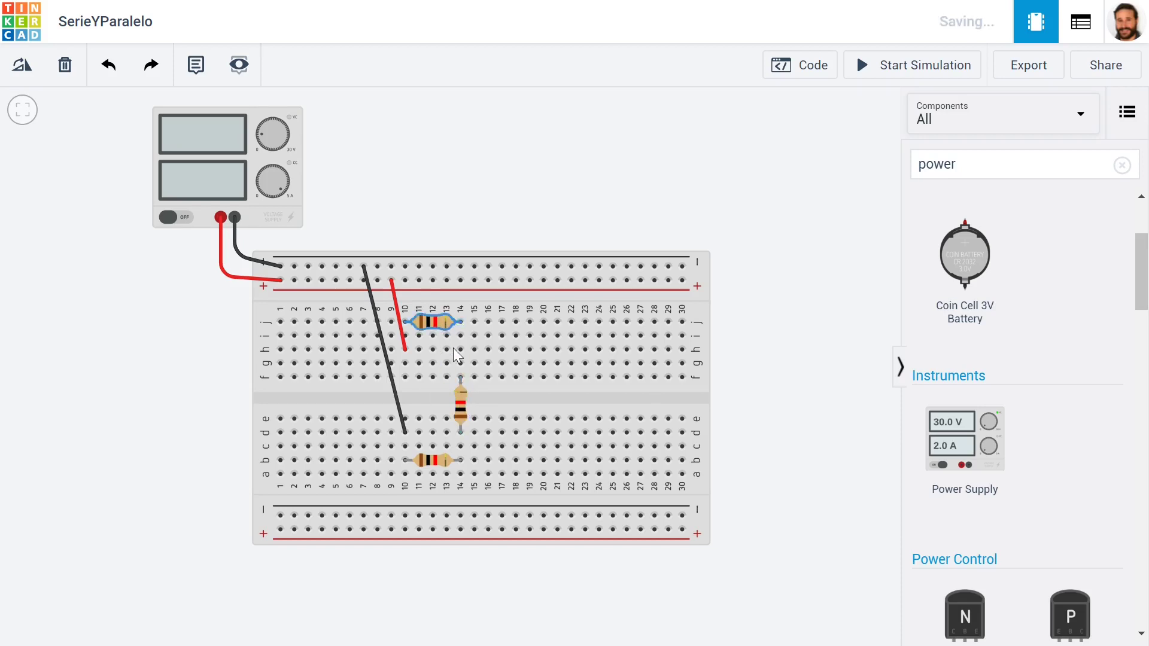
left_click(464, 396)
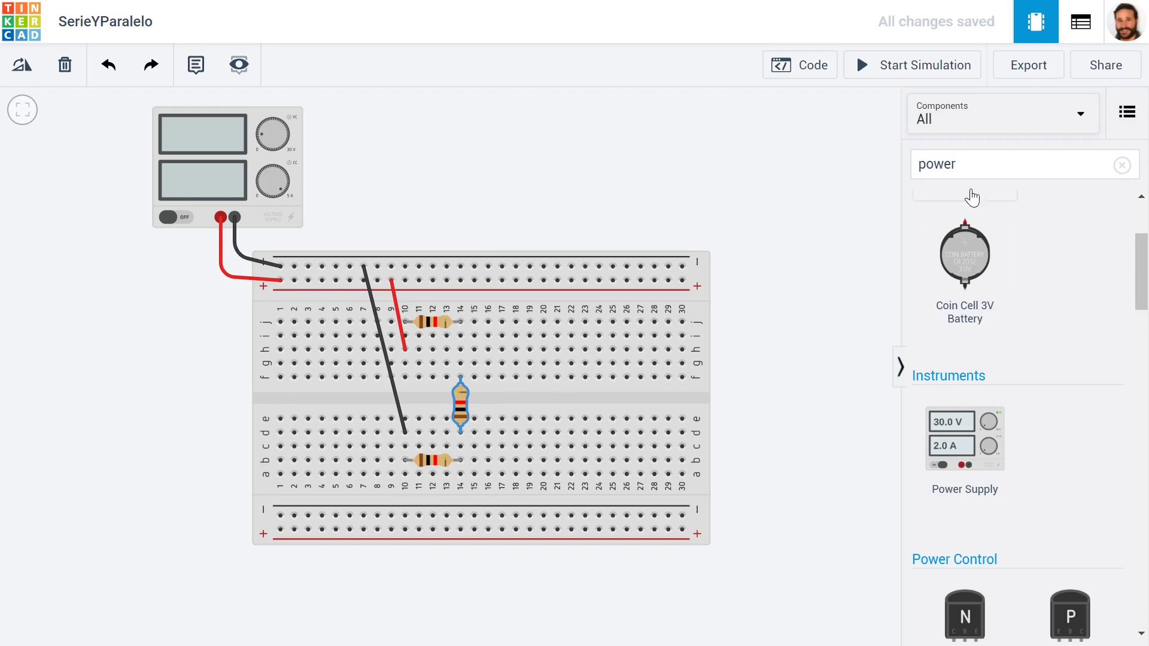
- Search the components for "res" and place an additional vertical resistor in the empty workspace beside the breadboard
double_click(958, 165)
type("res")
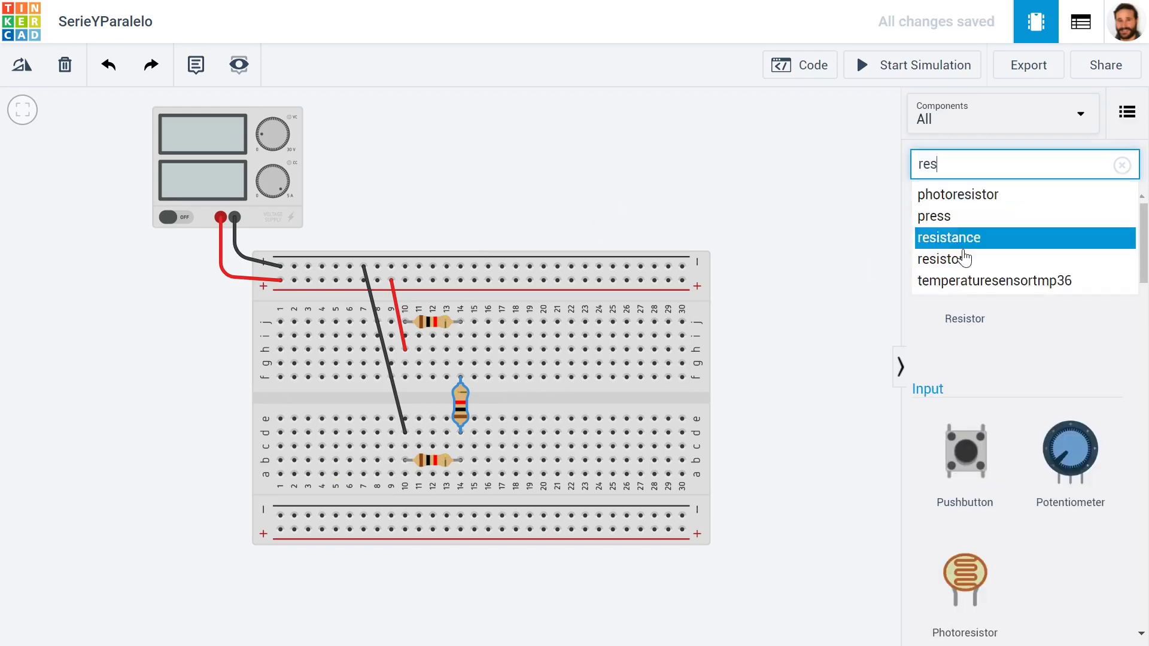
left_click(966, 333)
left_click_drag(966, 332, 778, 287)
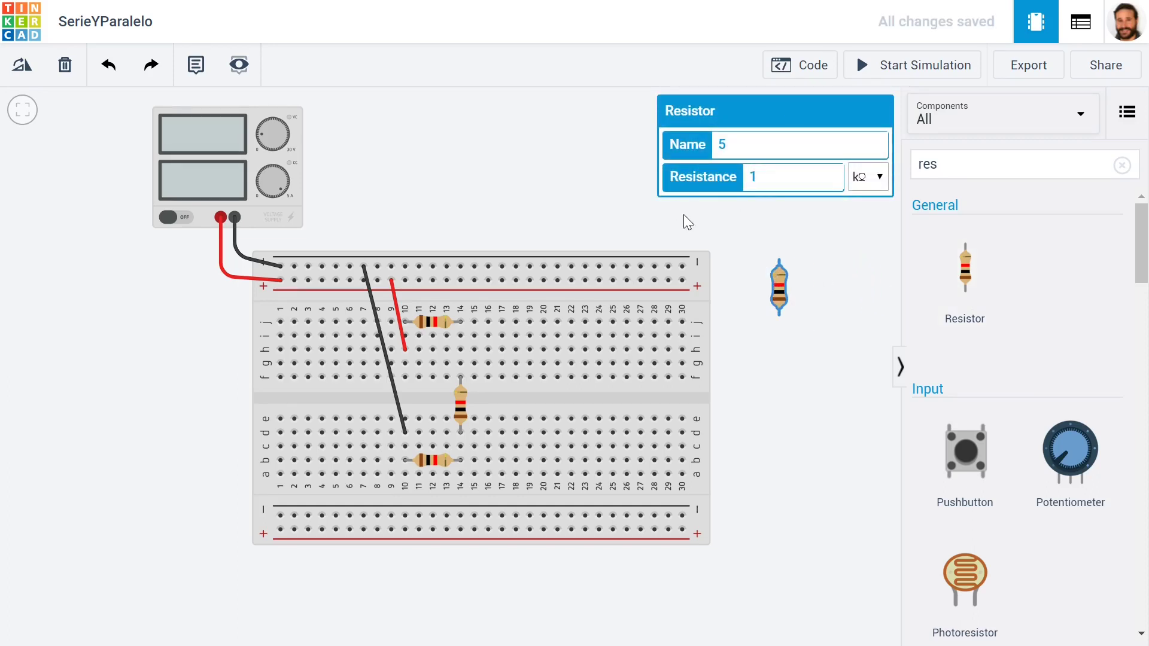
left_click(782, 272)
left_click(824, 318)
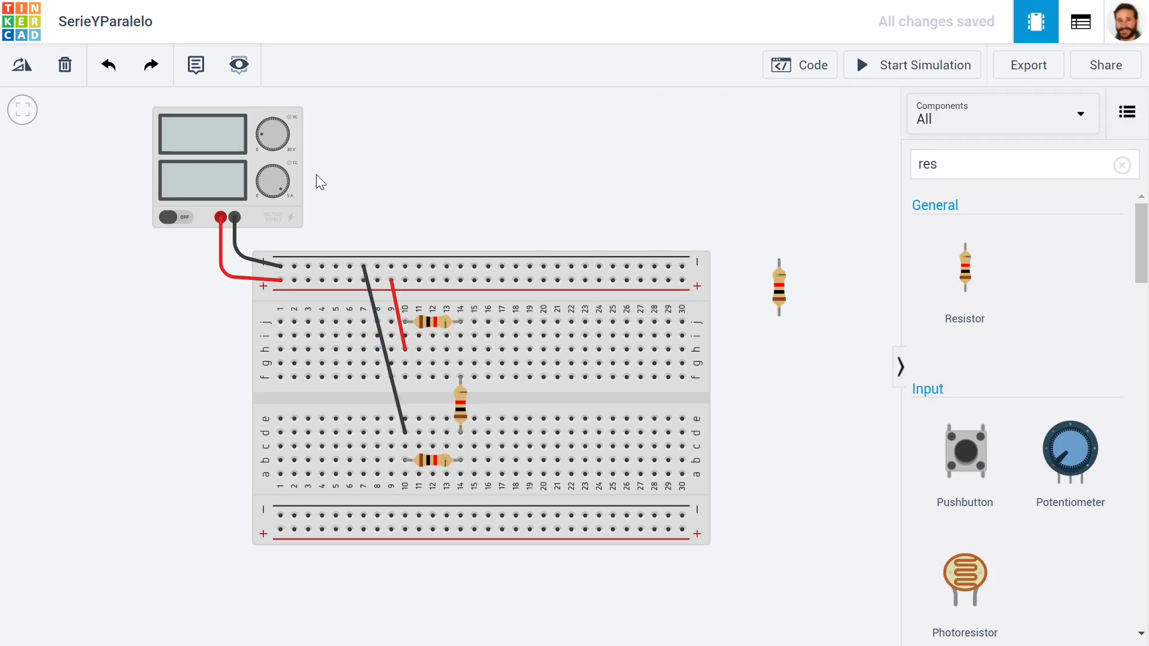
- Check the power supply's voltage and current settings and start the simulation
left_click(275, 153)
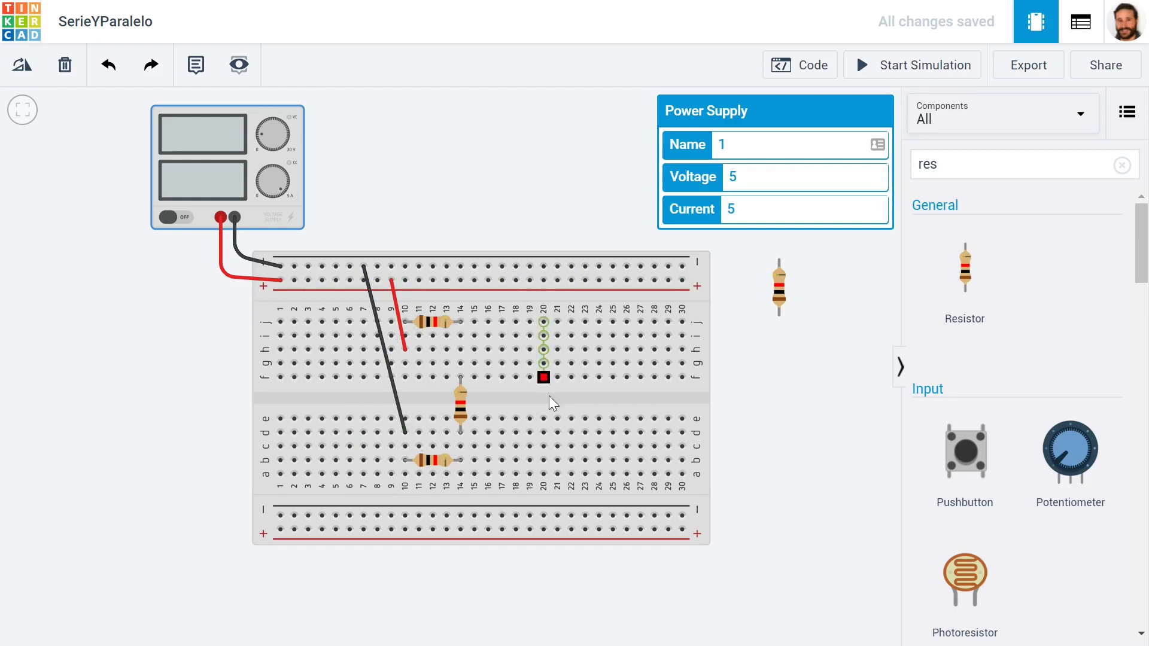
left_click(777, 367)
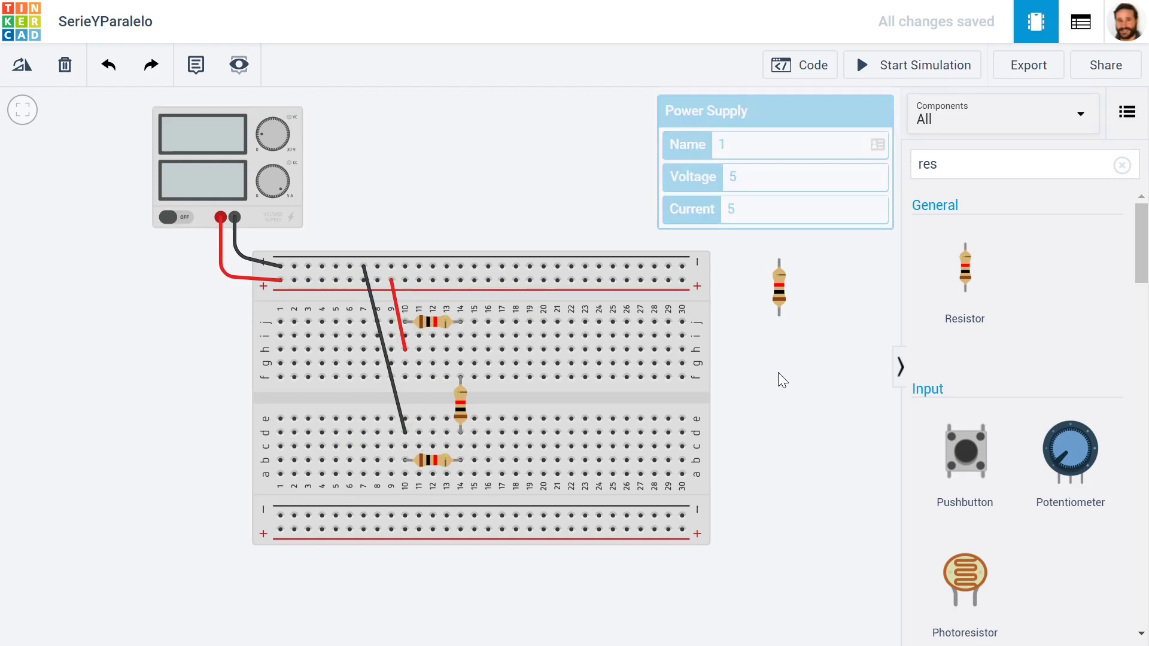
left_click(866, 62)
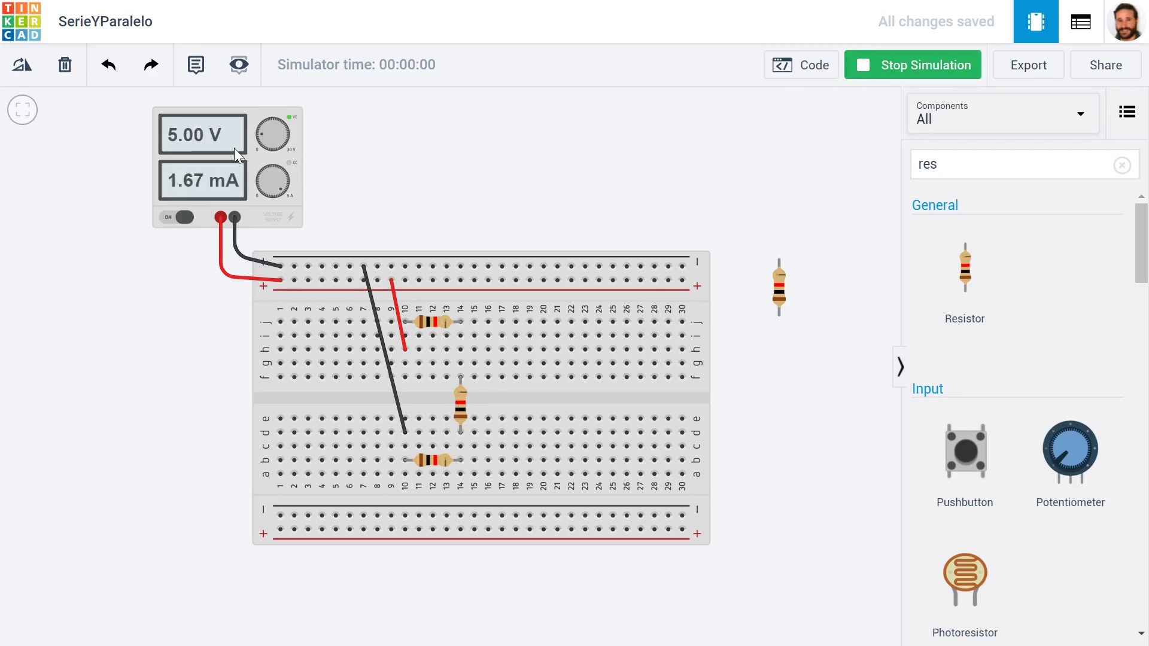